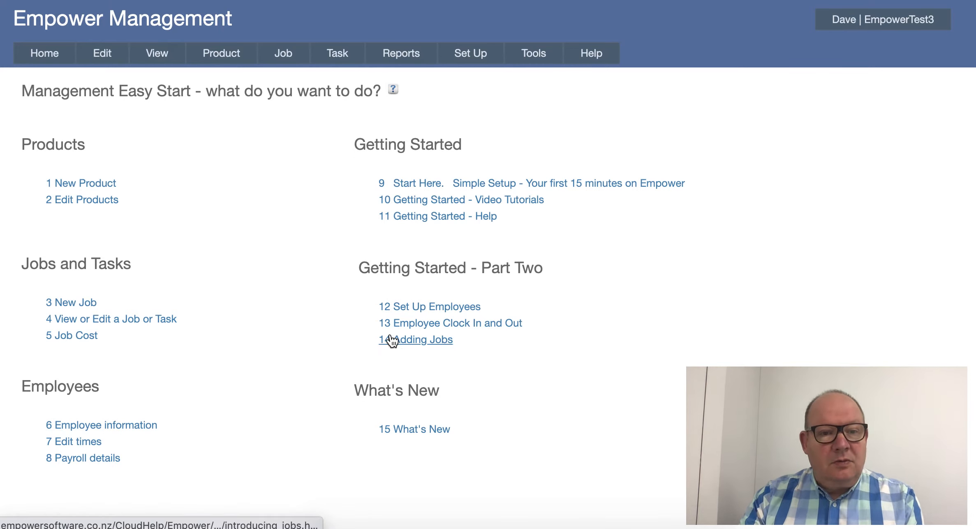
# Find the job named Job One and open it for editing
pyautogui.moveTo(288, 58)
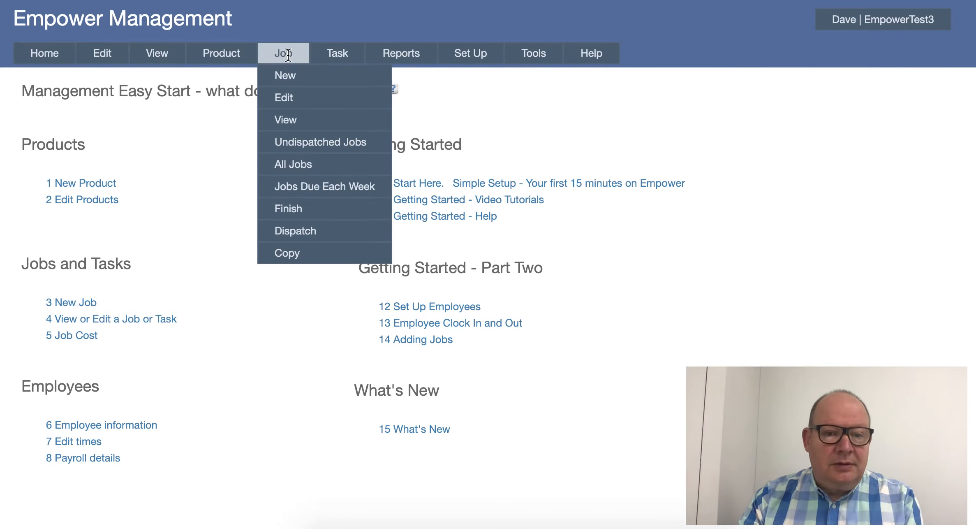
pyautogui.click(288, 98)
pyautogui.click(123, 157)
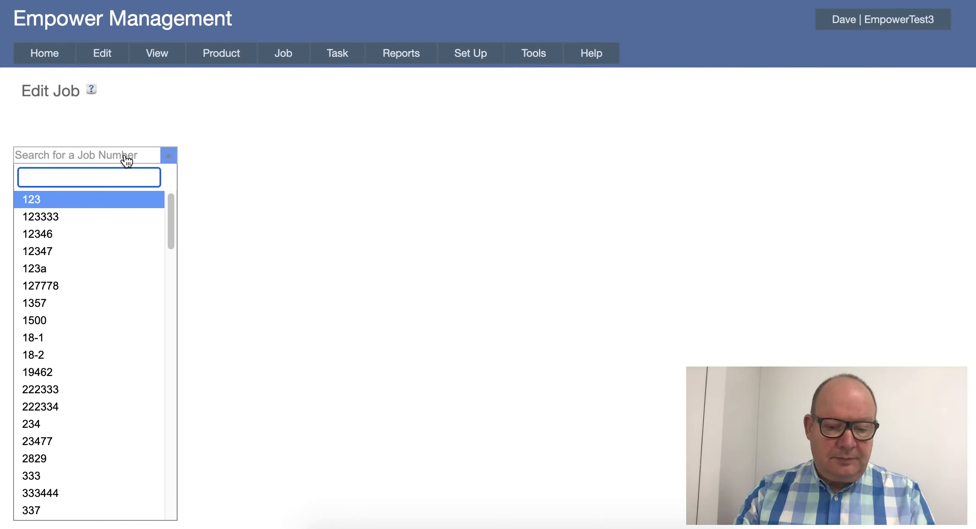
pyautogui.write('job')
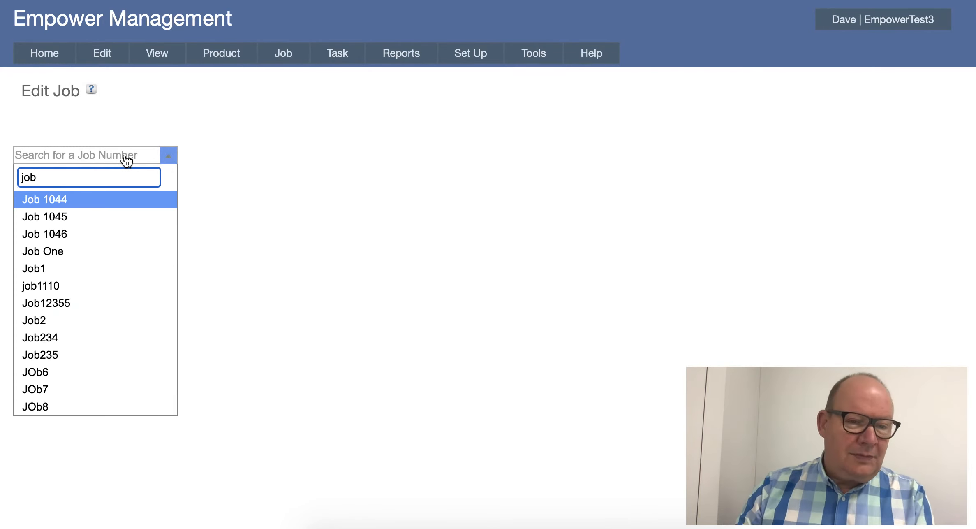
pyautogui.click(66, 252)
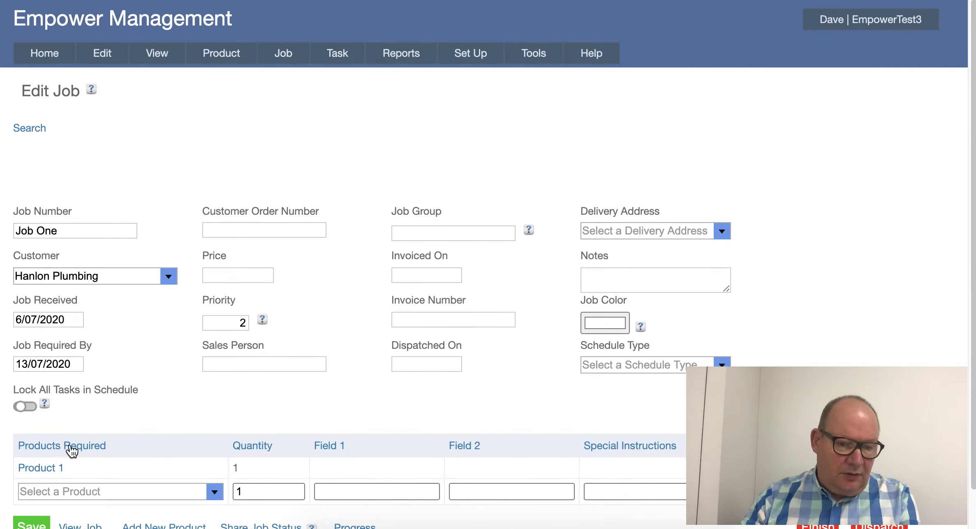
# Open Product 1 from the job's required products and examine its processes and budget times
pyautogui.moveTo(63, 465); pyautogui.dragTo(9, 464)
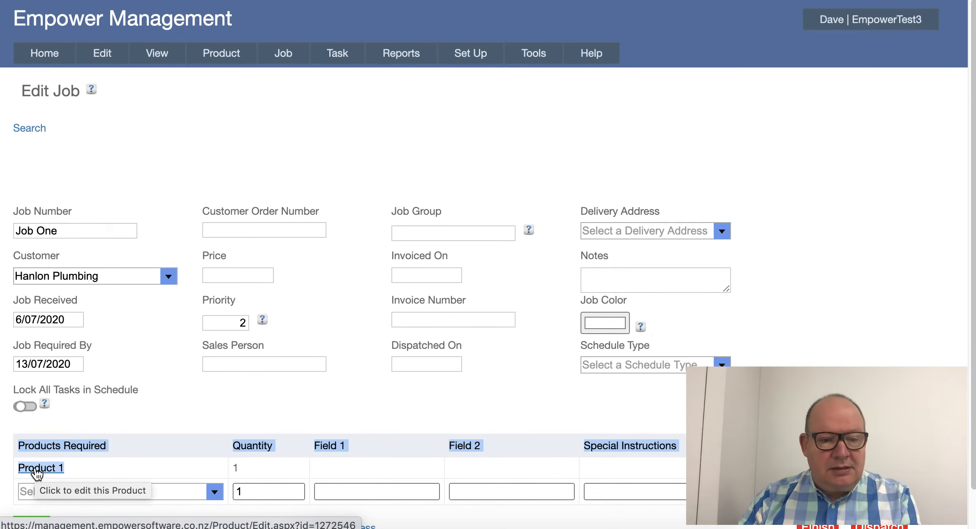
pyautogui.click(36, 469)
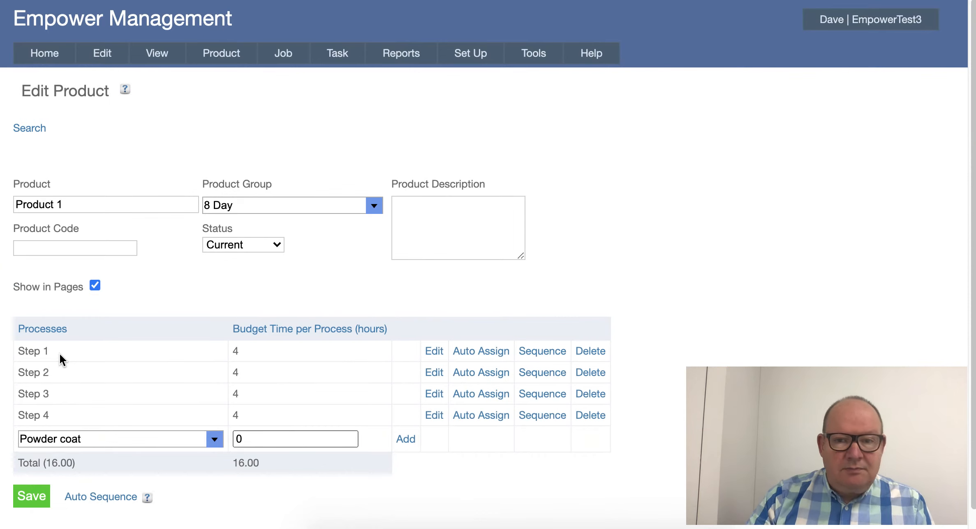
pyautogui.moveTo(53, 370); pyautogui.dragTo(17, 371)
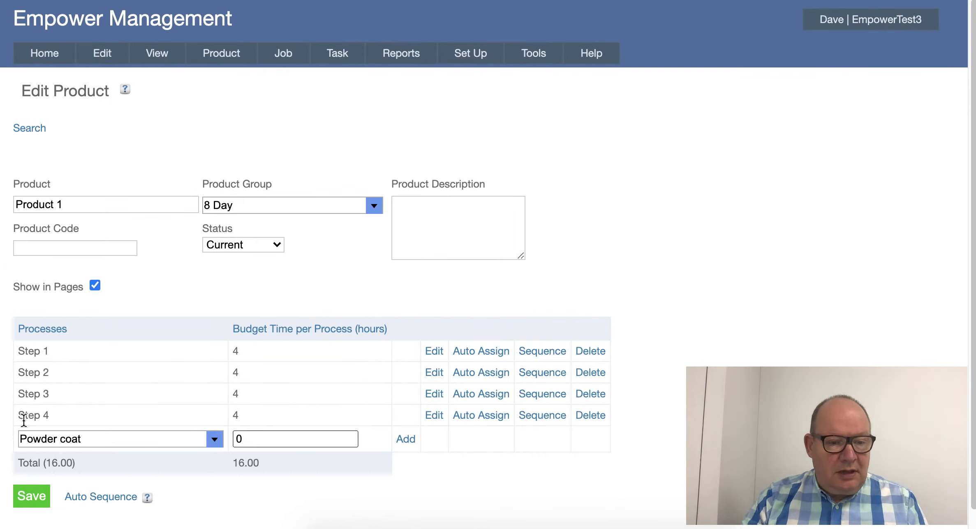
pyautogui.moveTo(20, 414); pyautogui.dragTo(13, 397)
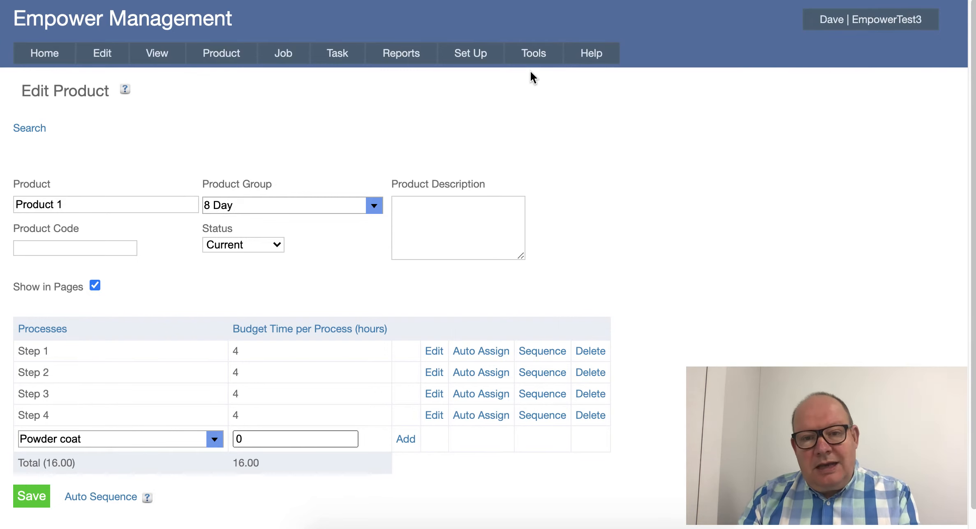
# Enable forward scheduling as the default in the scheduling settings and save the change
pyautogui.moveTo(532, 57)
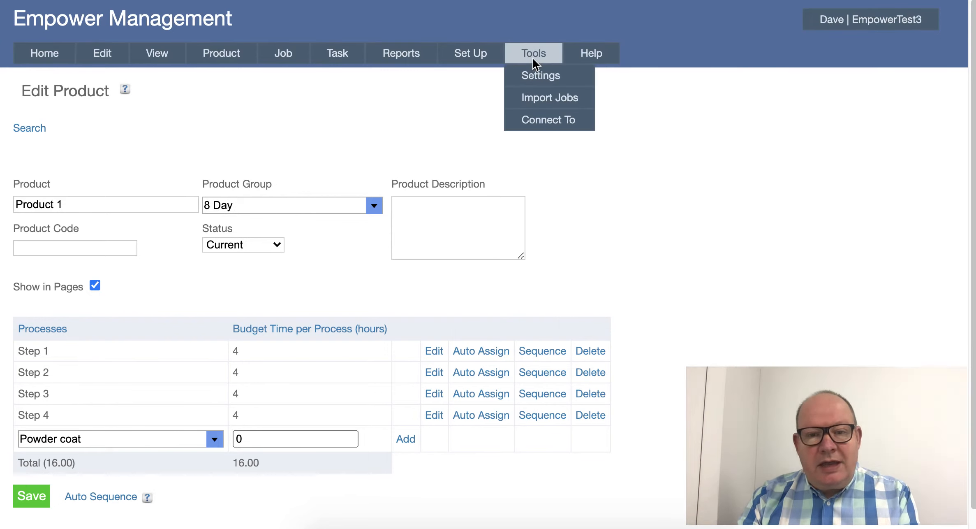
pyautogui.click(538, 80)
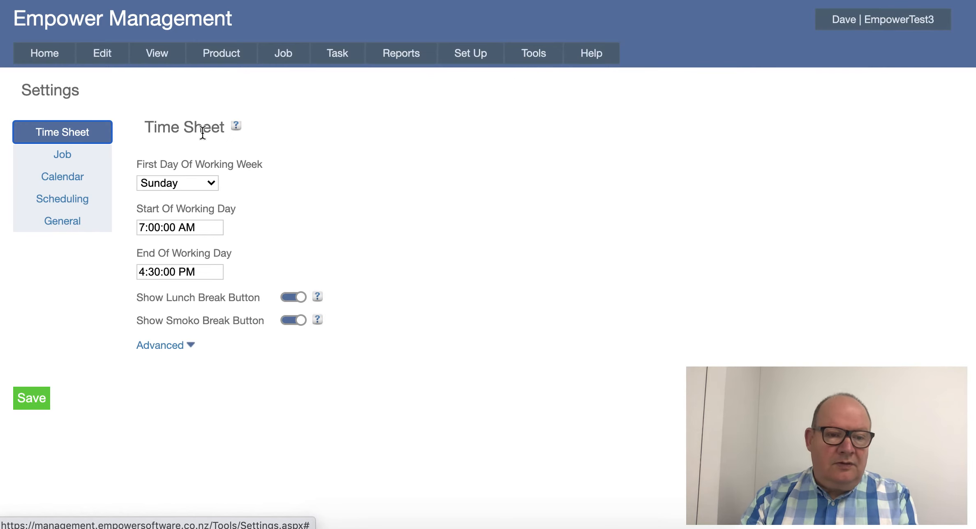
pyautogui.click(49, 201)
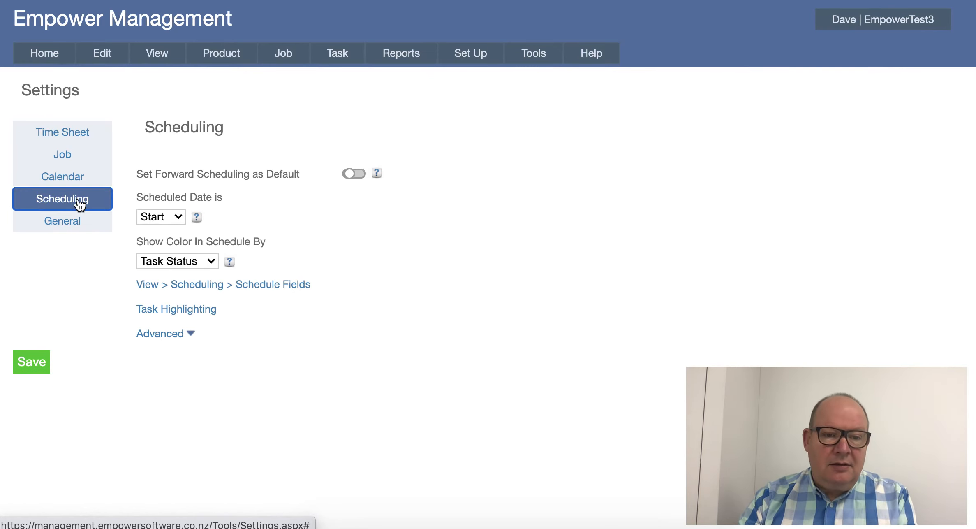
pyautogui.moveTo(155, 175); pyautogui.dragTo(248, 178)
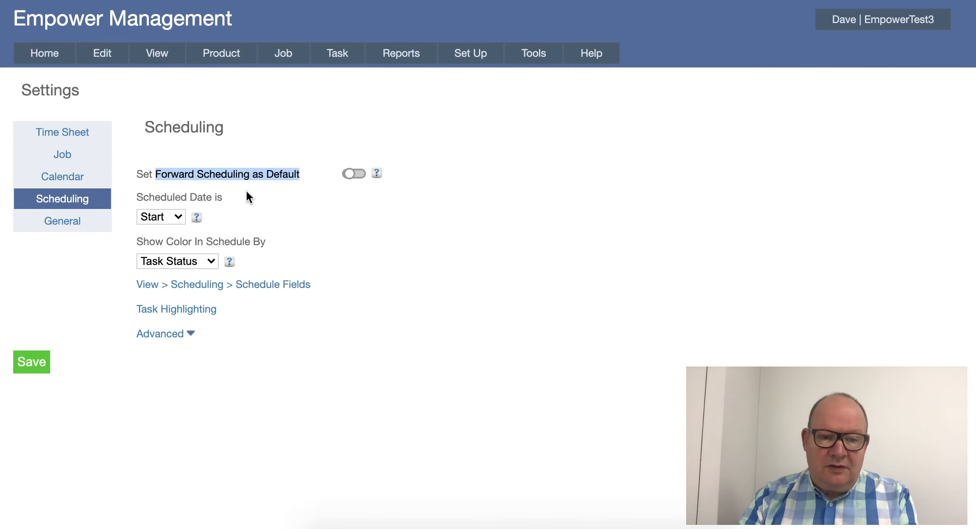
pyautogui.click(355, 174)
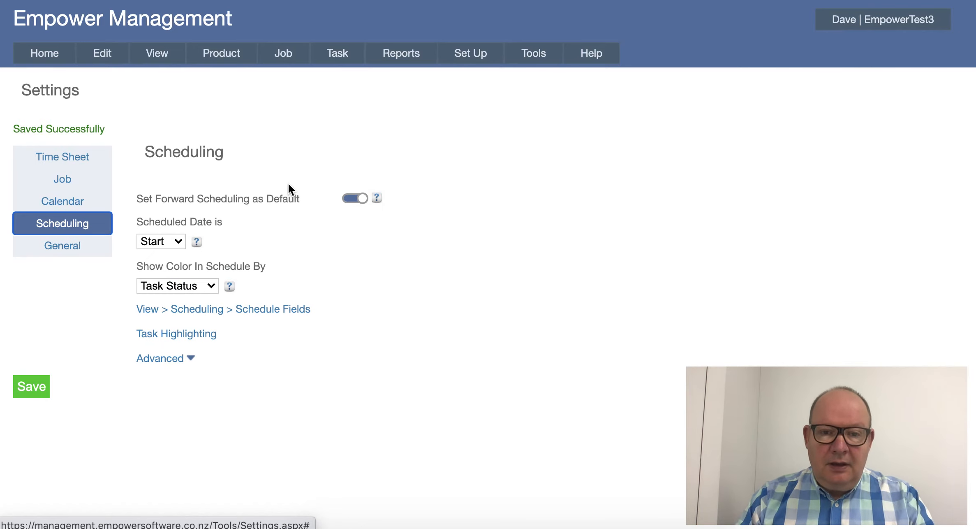
# Start a new forward schedule named "8 Day Forward Schedule" and assign it to the 8 Day product group
pyautogui.moveTo(462, 59)
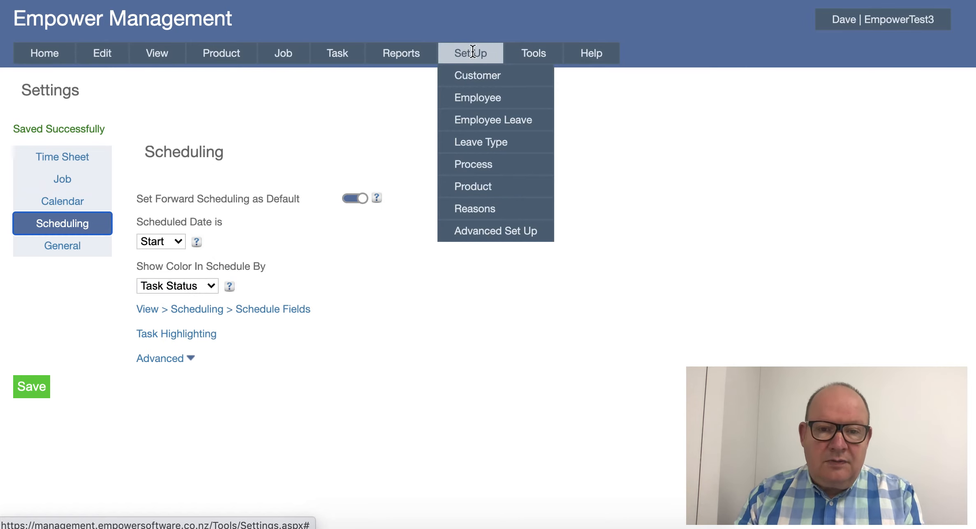
pyautogui.moveTo(478, 234)
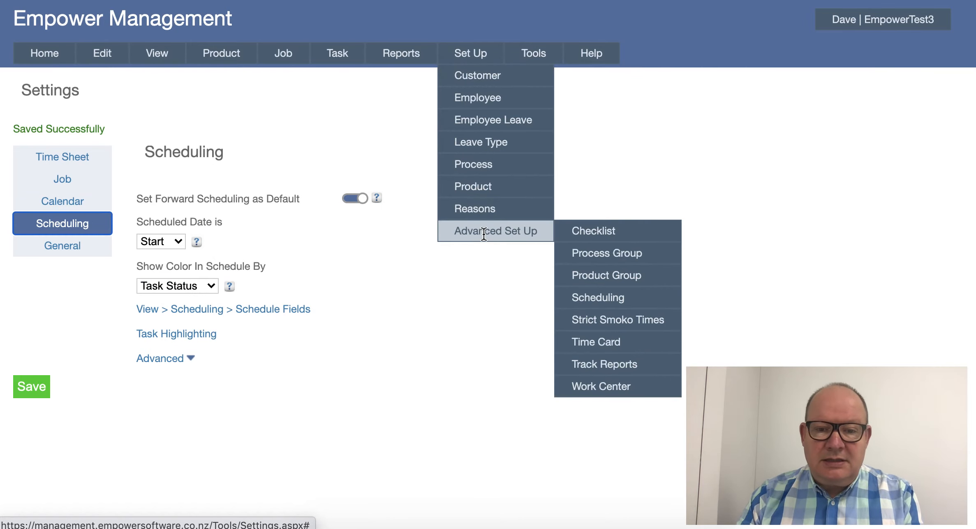
pyautogui.moveTo(598, 295)
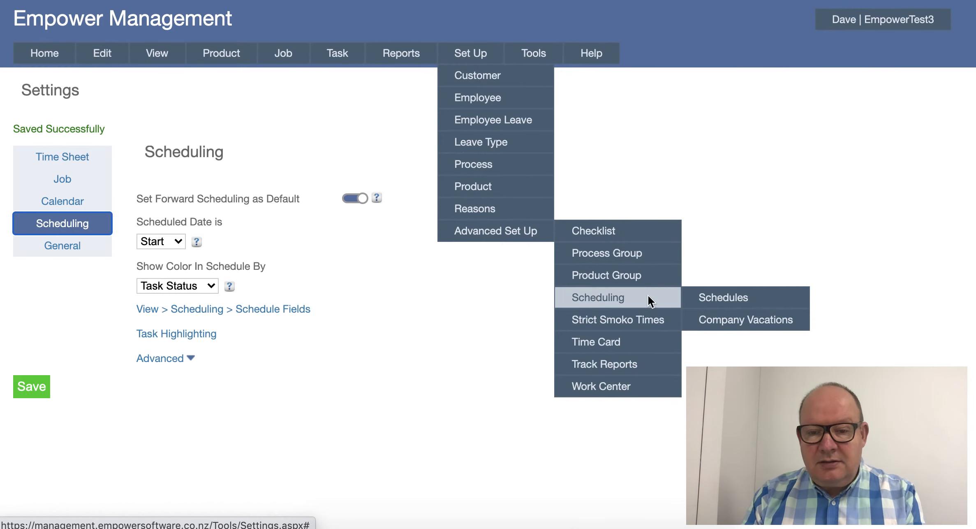
pyautogui.click(715, 298)
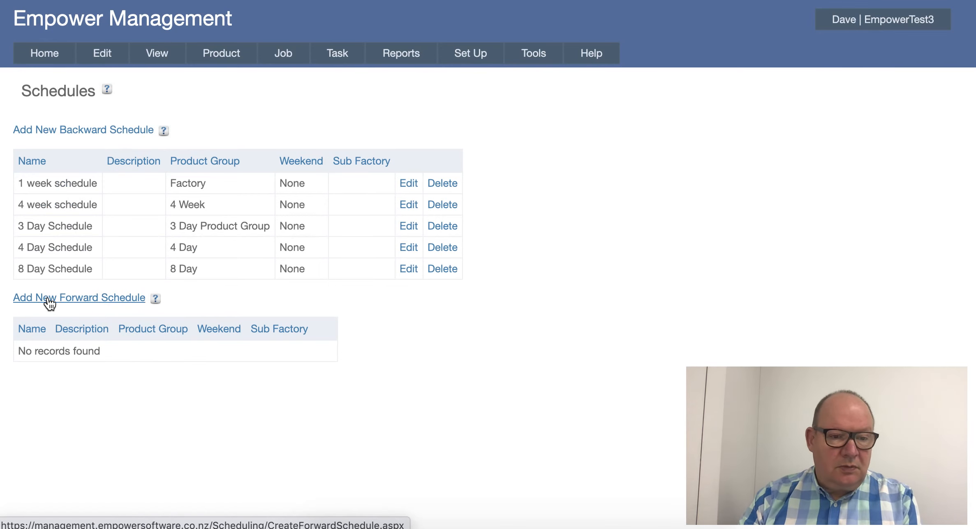
pyautogui.click(50, 301)
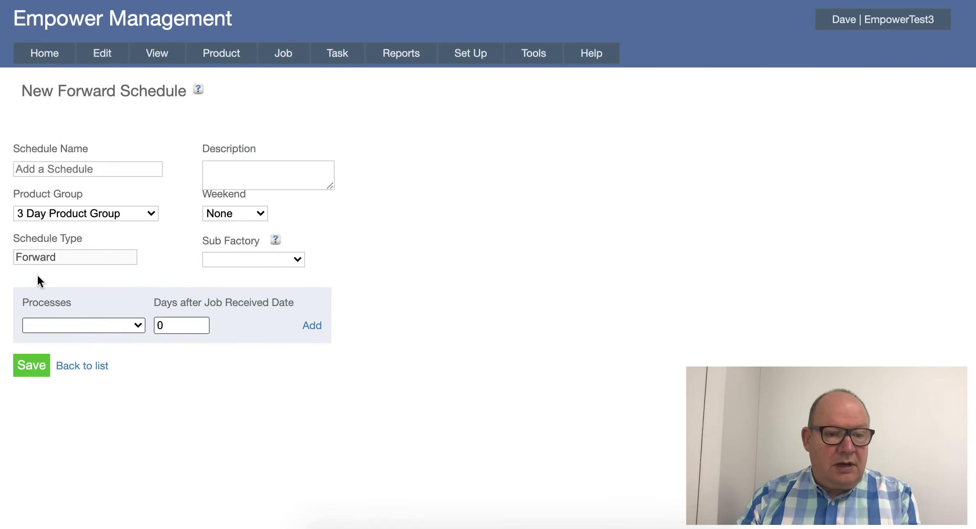
pyautogui.click(33, 169)
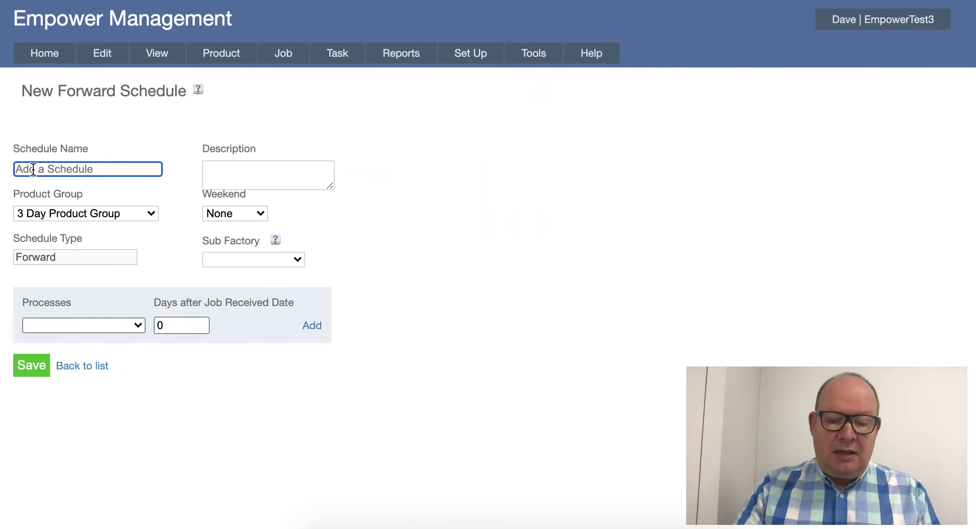
pyautogui.write('8 Day')
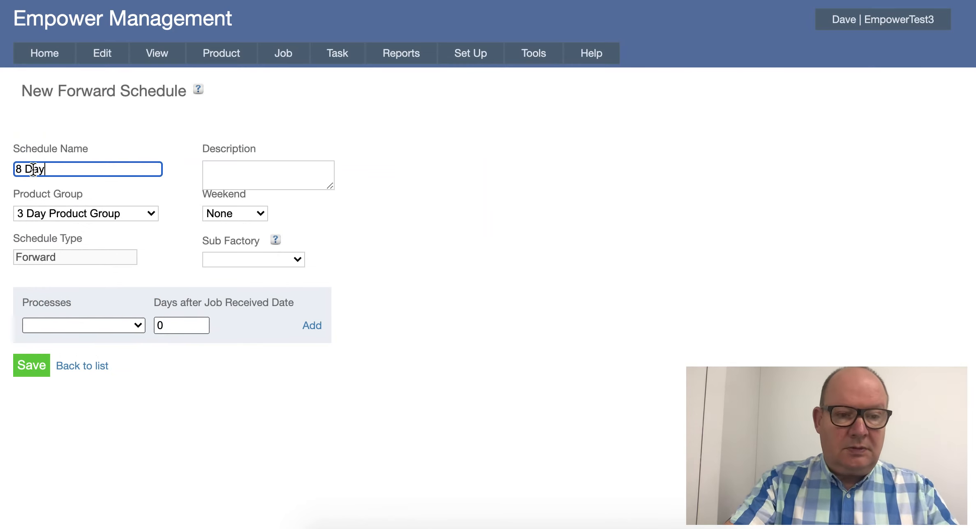
pyautogui.write(' Forw')
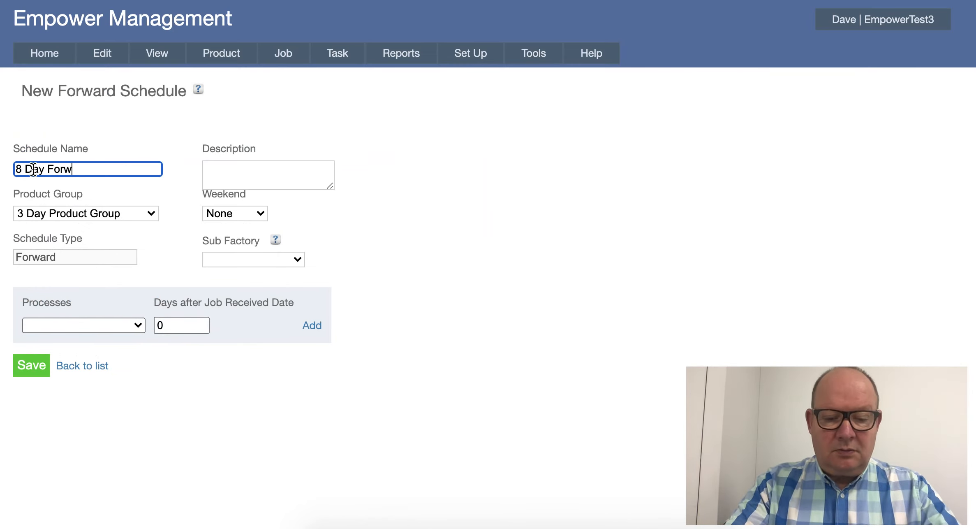
pyautogui.write('ard Sch')
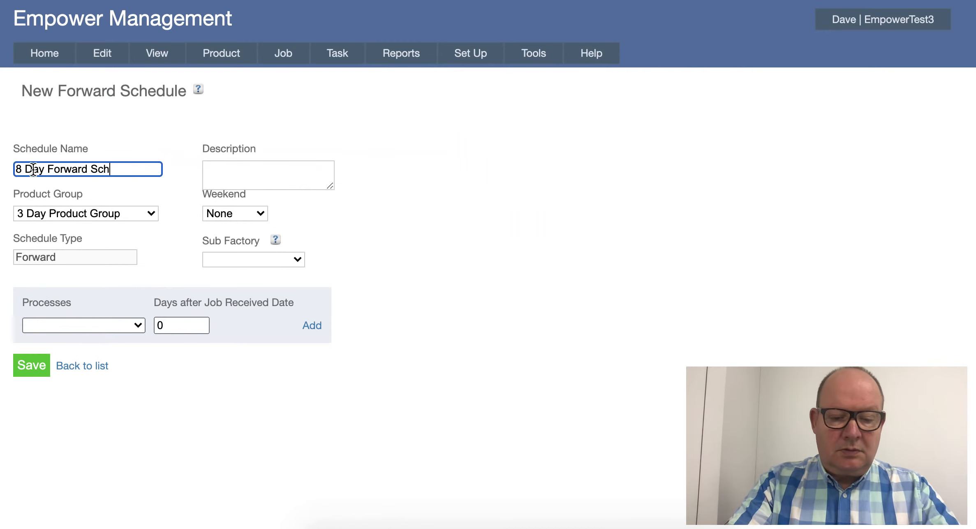
pyautogui.write('edule')
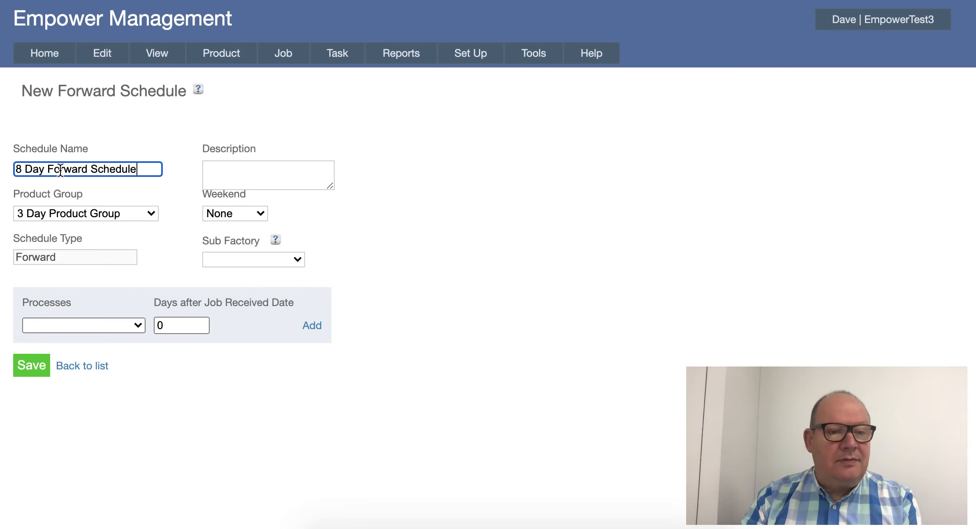
pyautogui.click(151, 214)
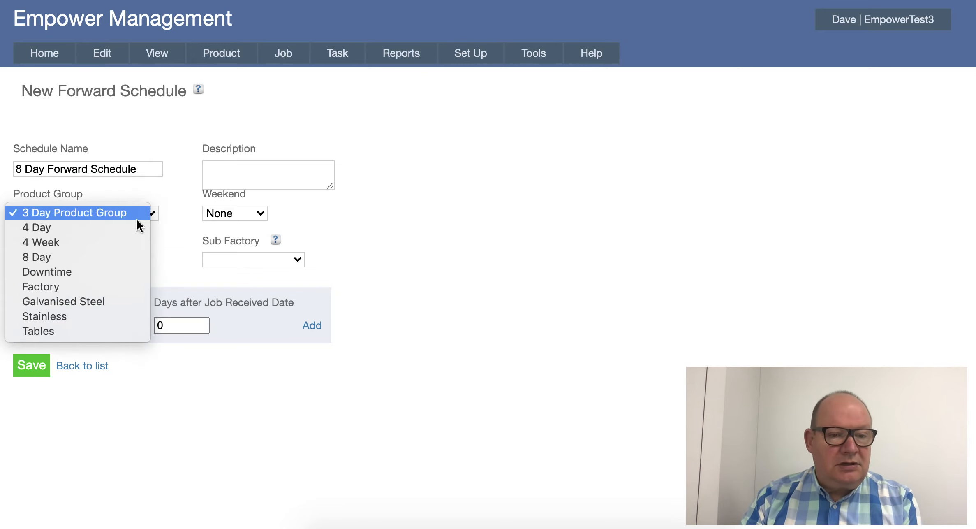
pyautogui.click(69, 258)
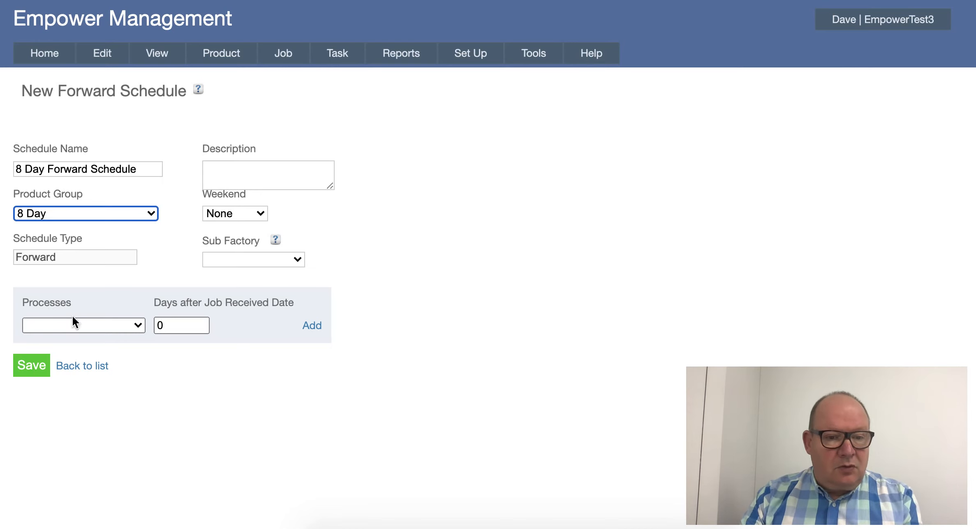
# Add the process Step 1 to the forward schedule at 2 days after the job received date
pyautogui.click(139, 326)
pyautogui.scroll(-10, 105, 364)
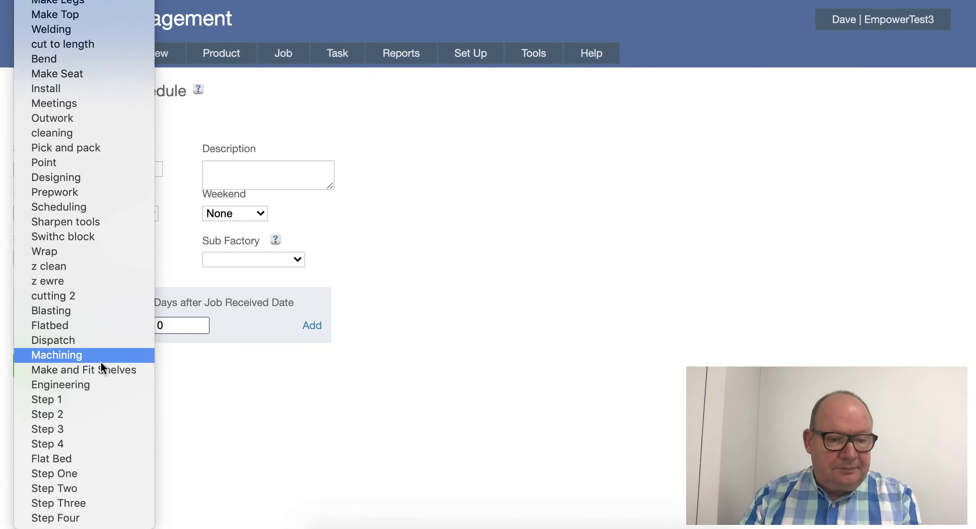
pyautogui.click(58, 398)
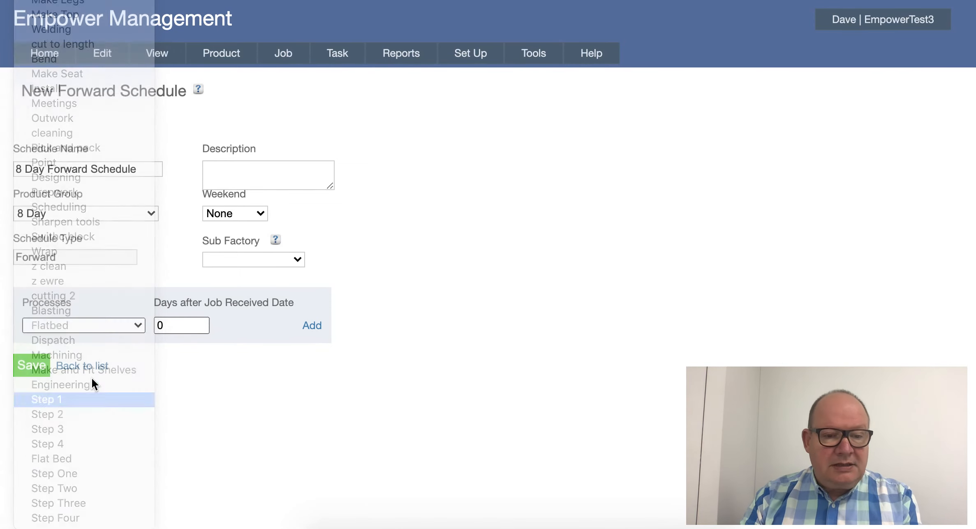
pyautogui.doubleClick(157, 325)
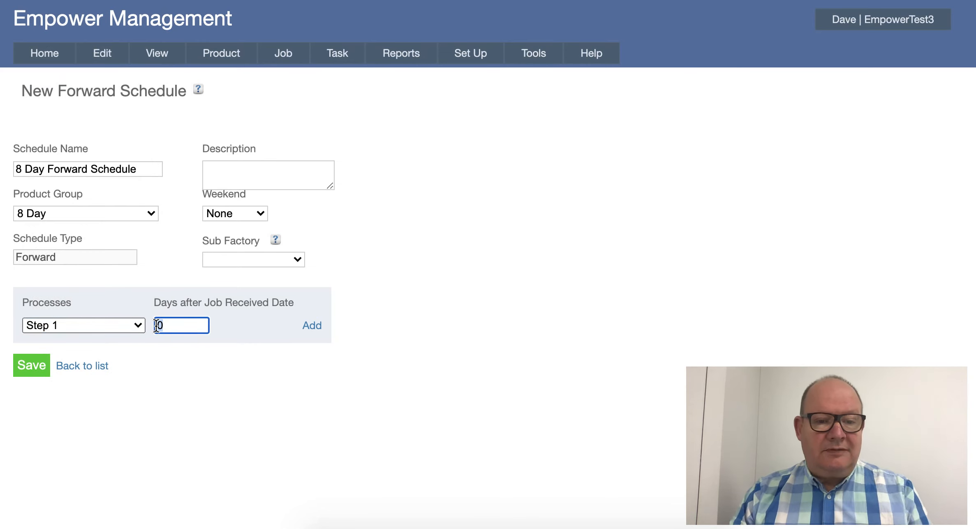
pyautogui.write('2')
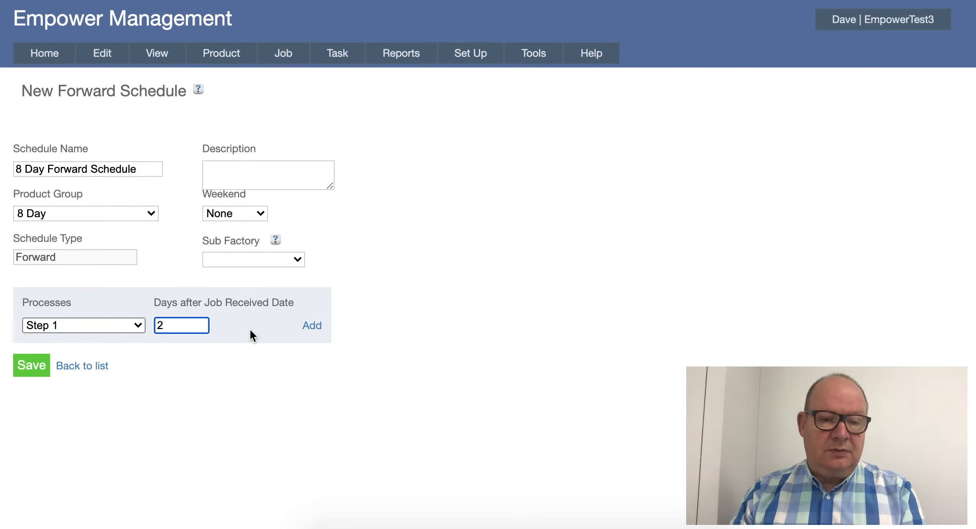
pyautogui.click(309, 331)
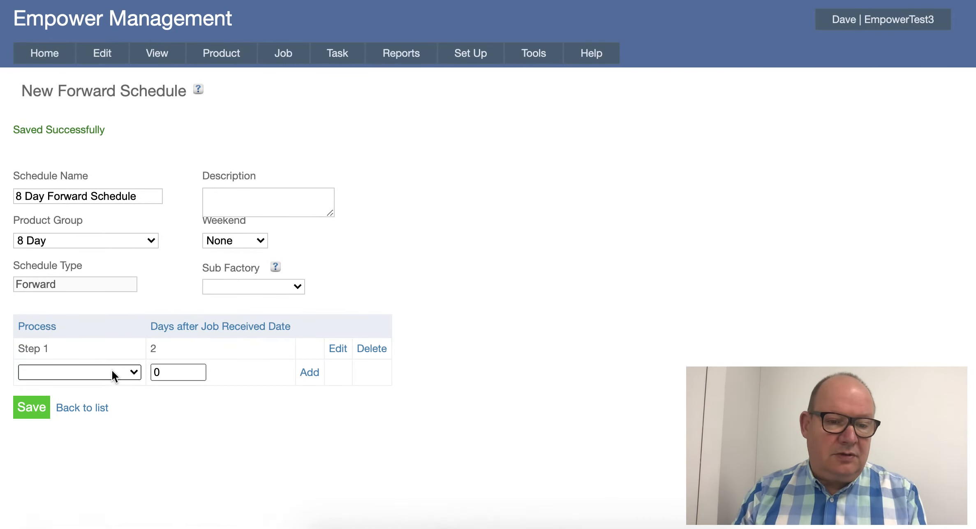
# Add the process Step 2 to the forward schedule at 4 days after the job received date
pyautogui.click(134, 372)
pyautogui.scroll(-10, 123, 378)
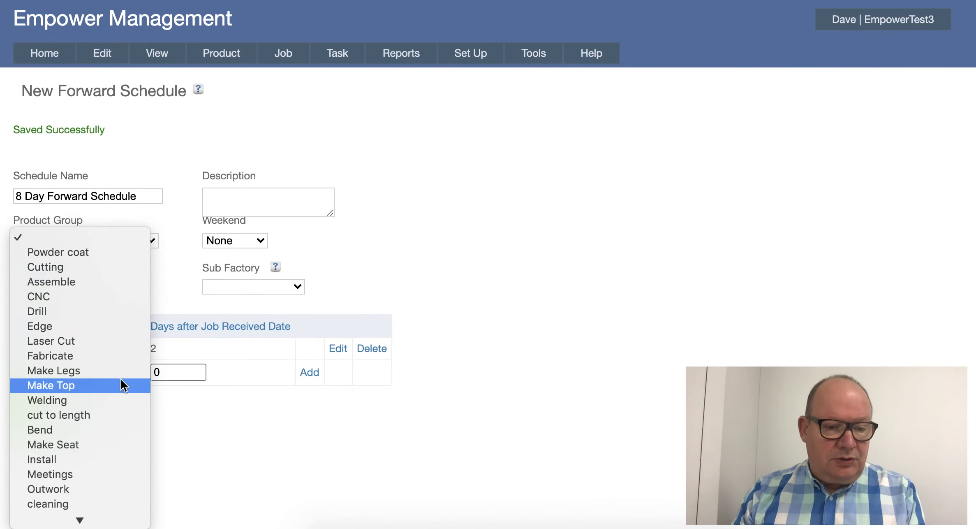
pyautogui.scroll(-5, 118, 376)
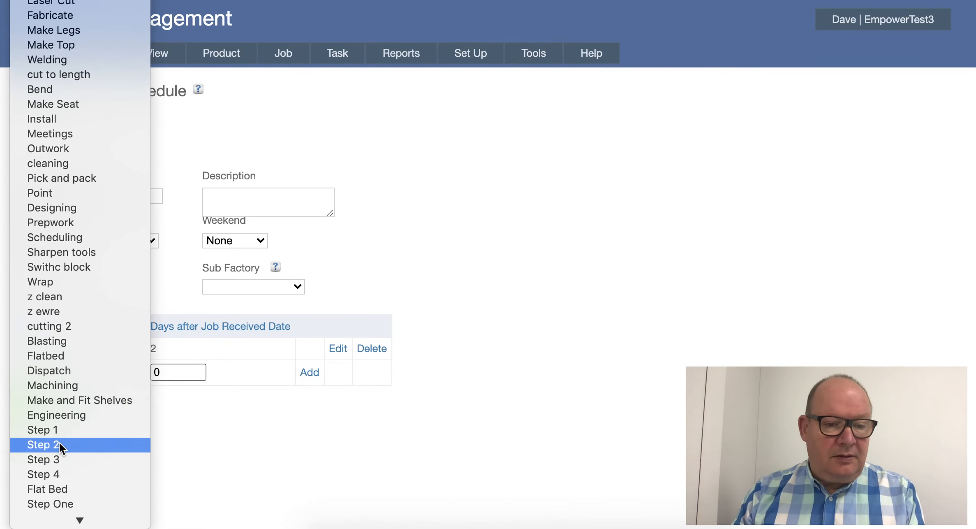
pyautogui.click(61, 443)
pyautogui.click(163, 371)
pyautogui.write('4')
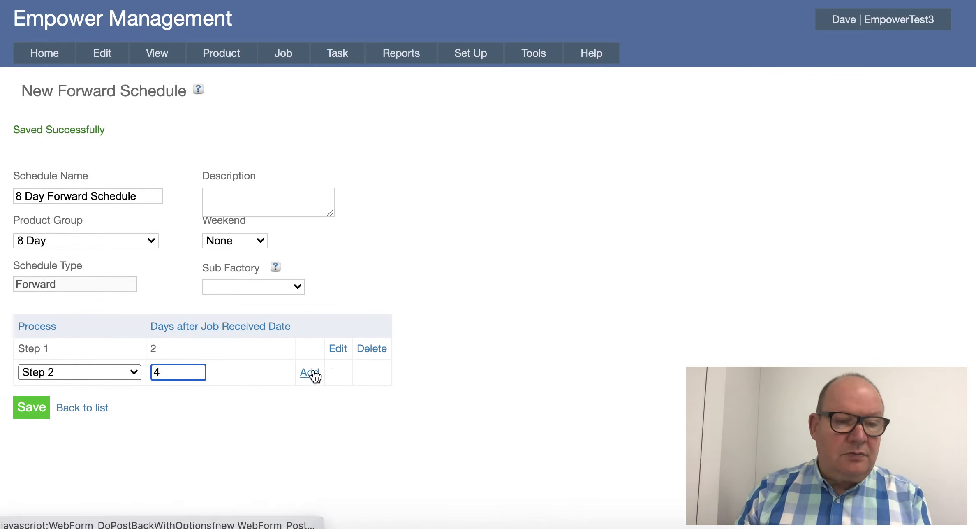
pyautogui.click(311, 372)
# Add the process Step 3 to the forward schedule at 6 days after the job received date
pyautogui.click(137, 393)
pyautogui.scroll(-5, 124, 422)
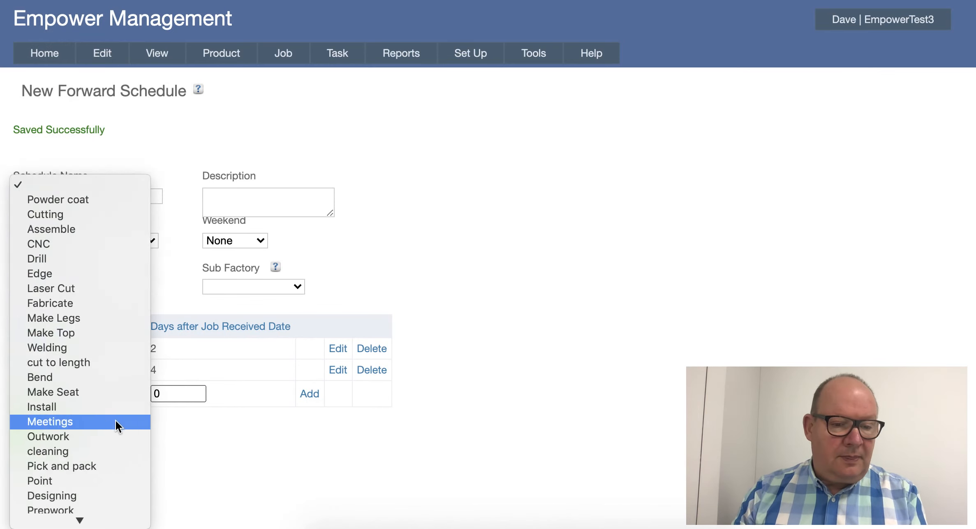
pyautogui.scroll(-10, 114, 421)
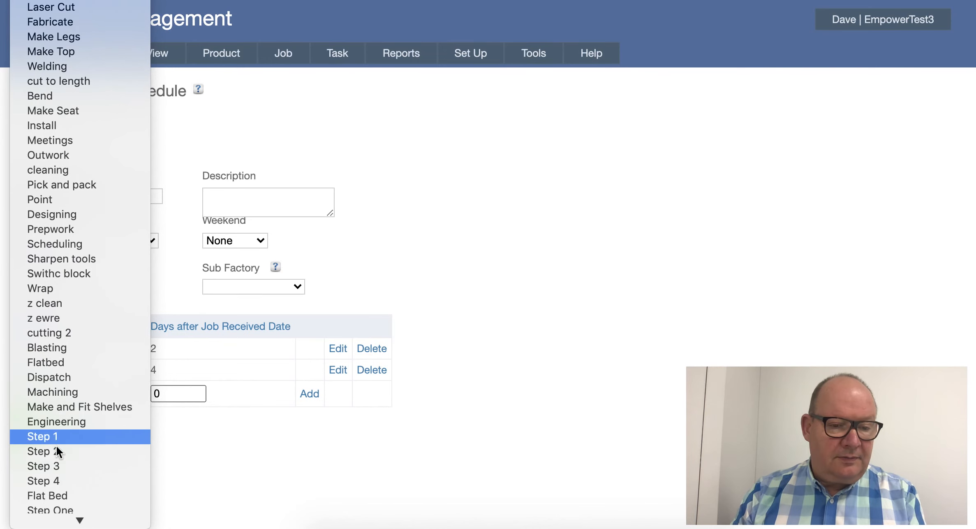
pyautogui.click(62, 467)
pyautogui.doubleClick(151, 394)
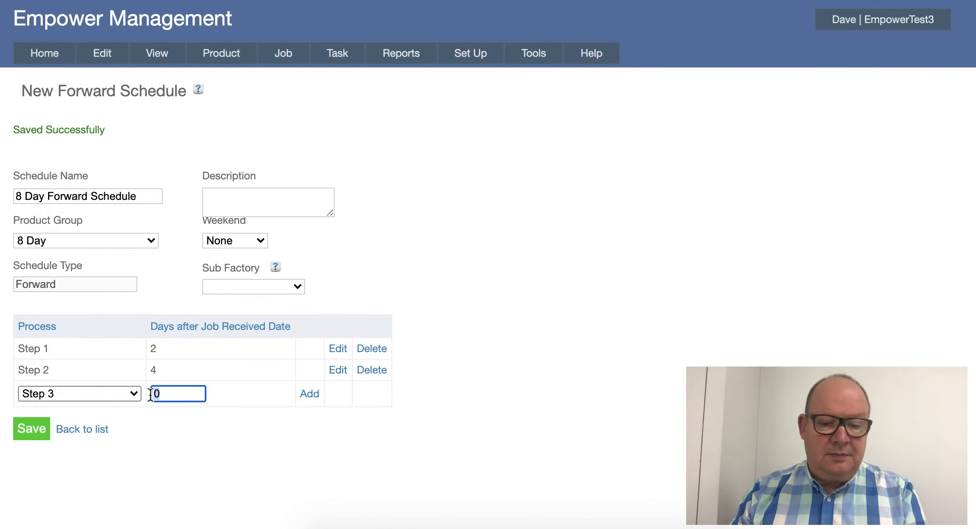
pyautogui.click(311, 394)
# Add the process Step 4 at 8 days after the job received date and save the forward schedule
pyautogui.click(133, 414)
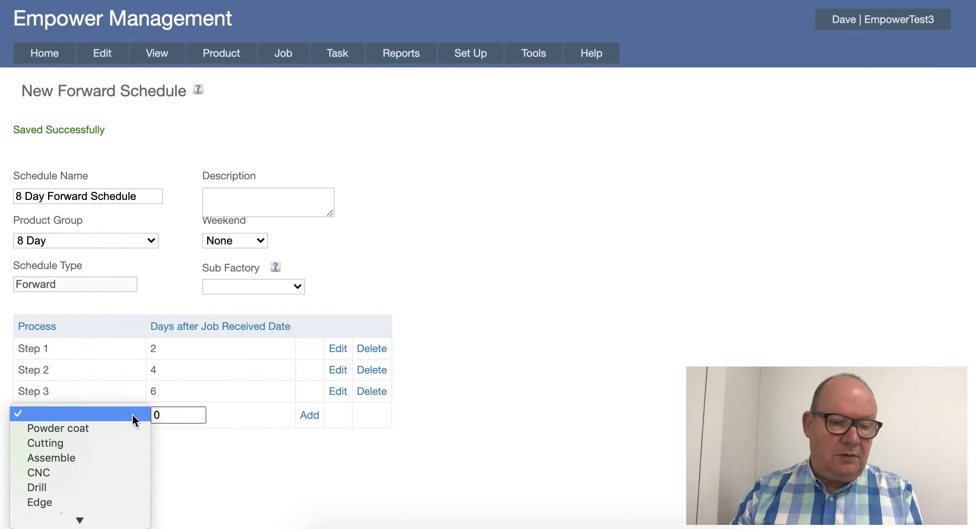
pyautogui.scroll(-10, 79, 449)
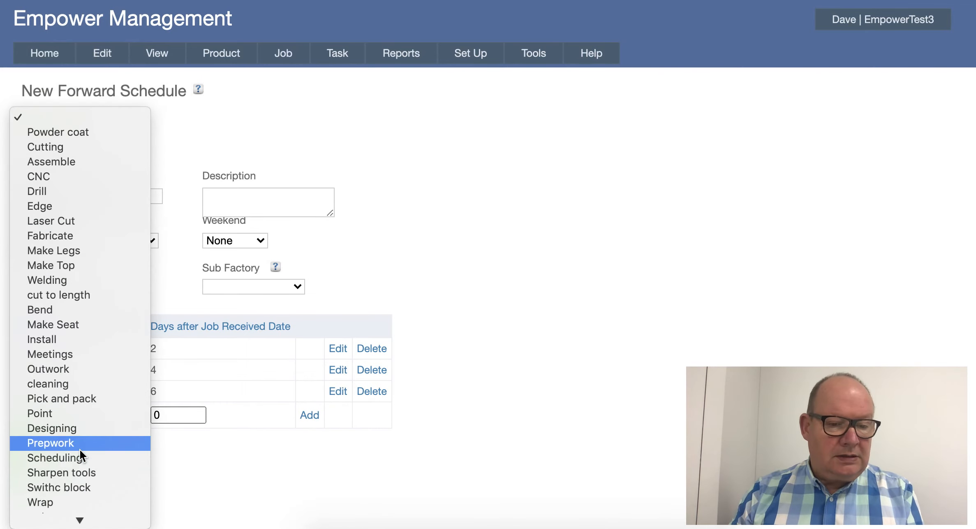
pyautogui.scroll(-7, 79, 448)
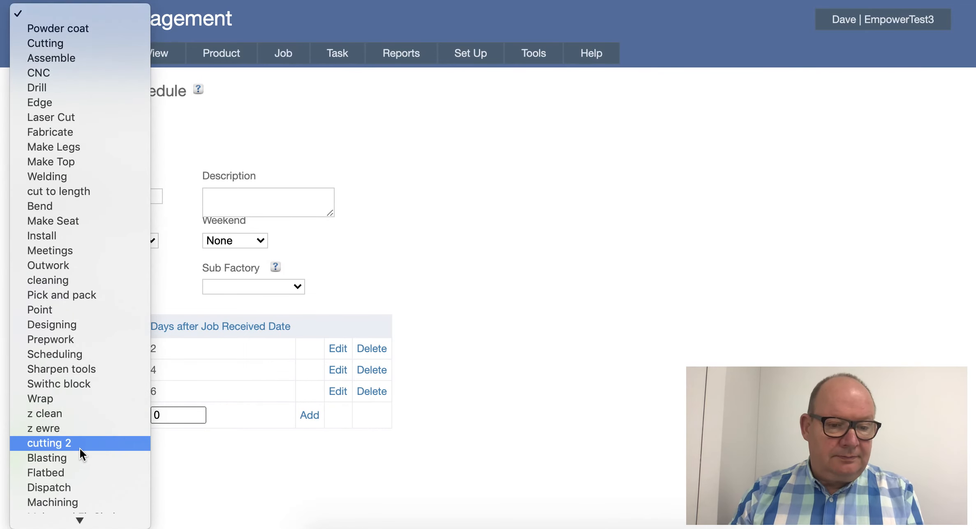
pyautogui.scroll(-3, 81, 447)
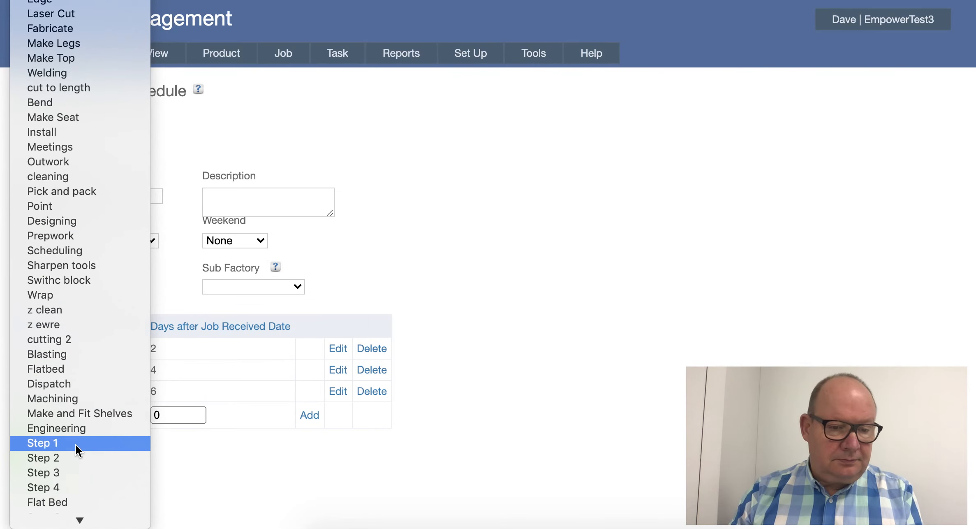
pyautogui.click(78, 487)
pyautogui.doubleClick(154, 415)
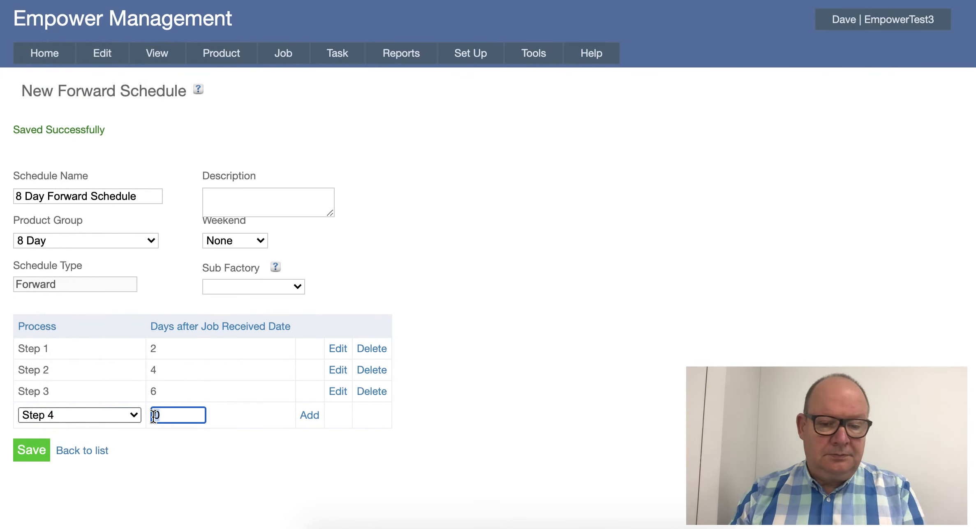
pyautogui.click(305, 418)
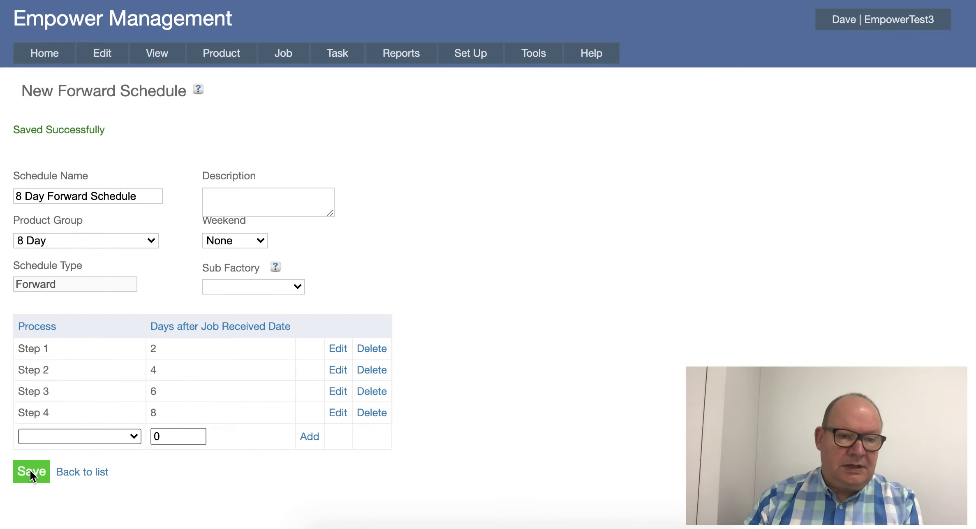
pyautogui.click(31, 470)
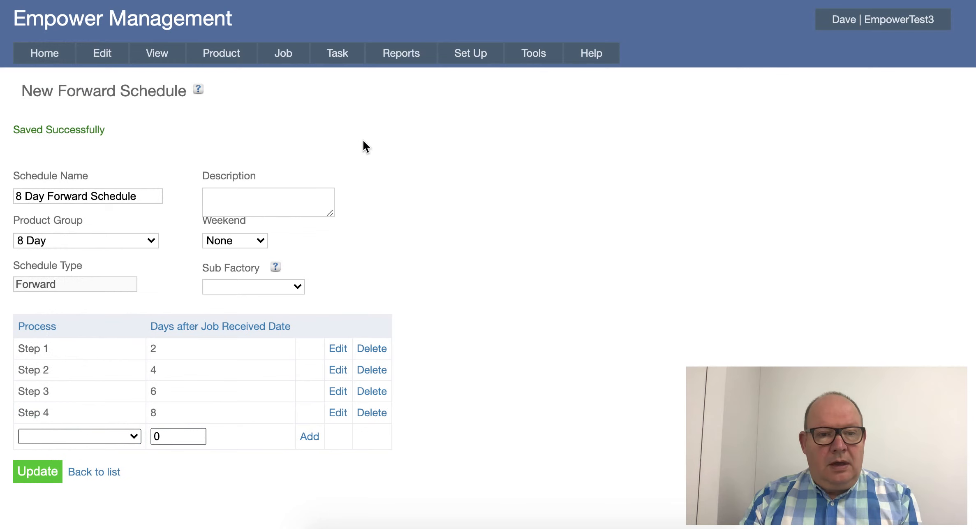
# Open Job One for editing and check its job received date in the calendar
pyautogui.moveTo(282, 54)
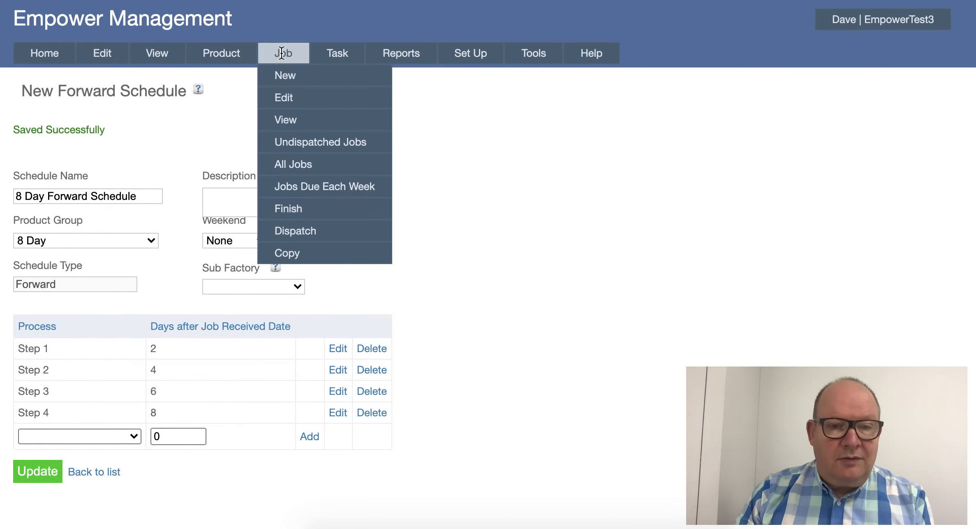
pyautogui.click(284, 98)
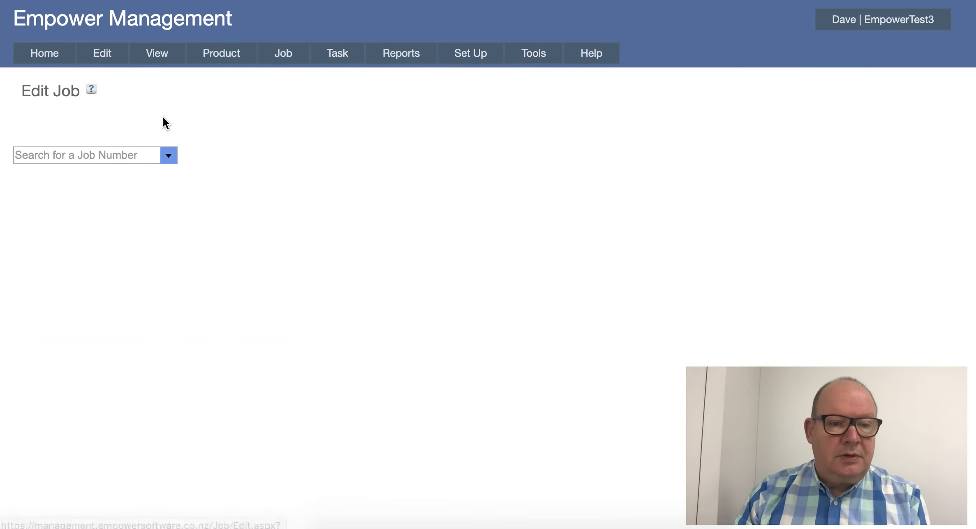
pyautogui.click(118, 152)
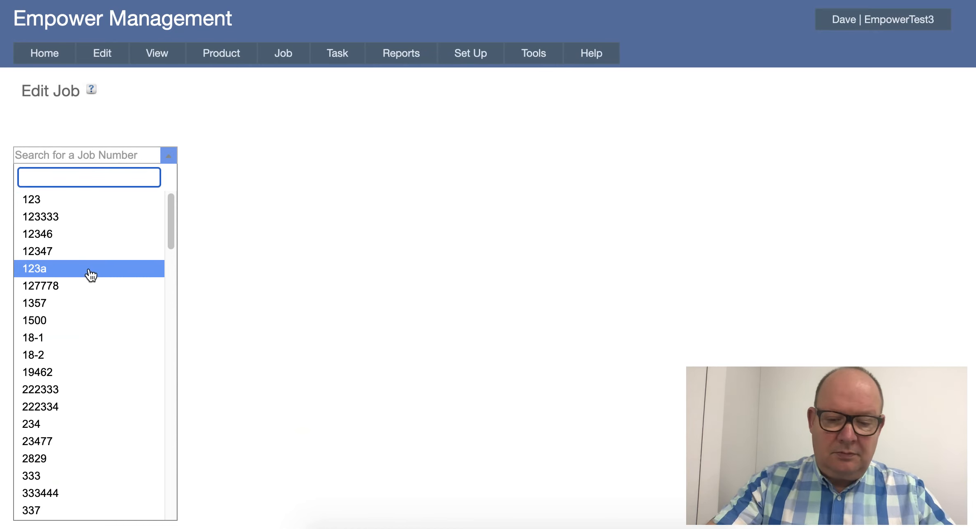
pyautogui.write('job')
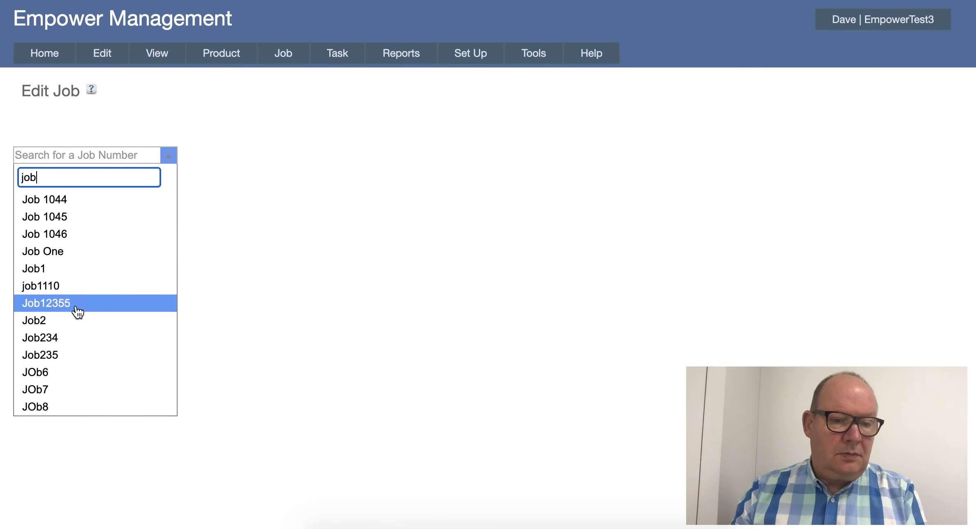
pyautogui.click(60, 252)
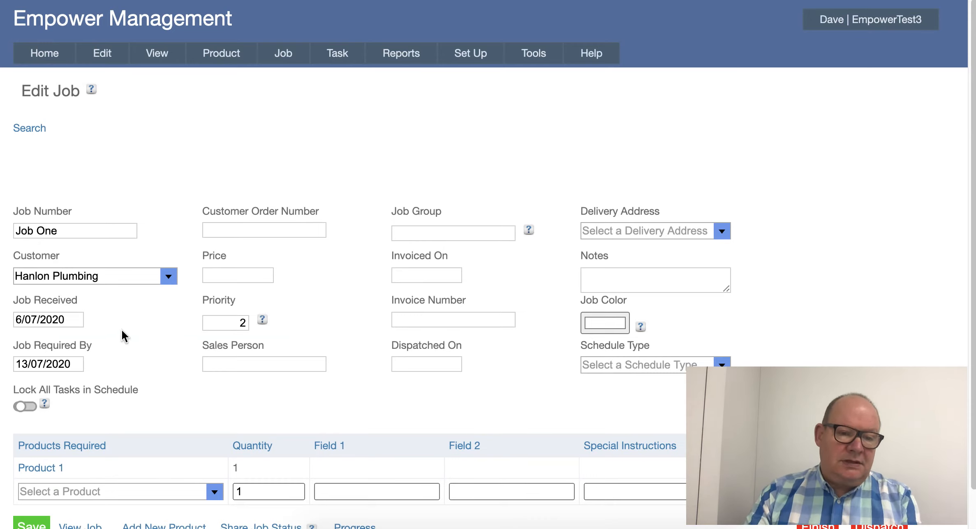
pyautogui.scroll(-2, 125, 332)
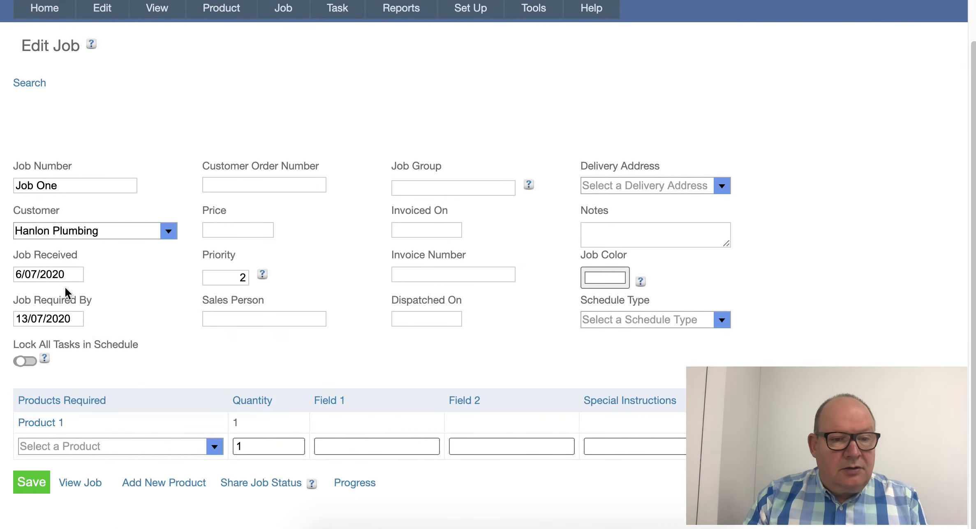
pyautogui.moveTo(72, 274); pyautogui.dragTo(16, 273)
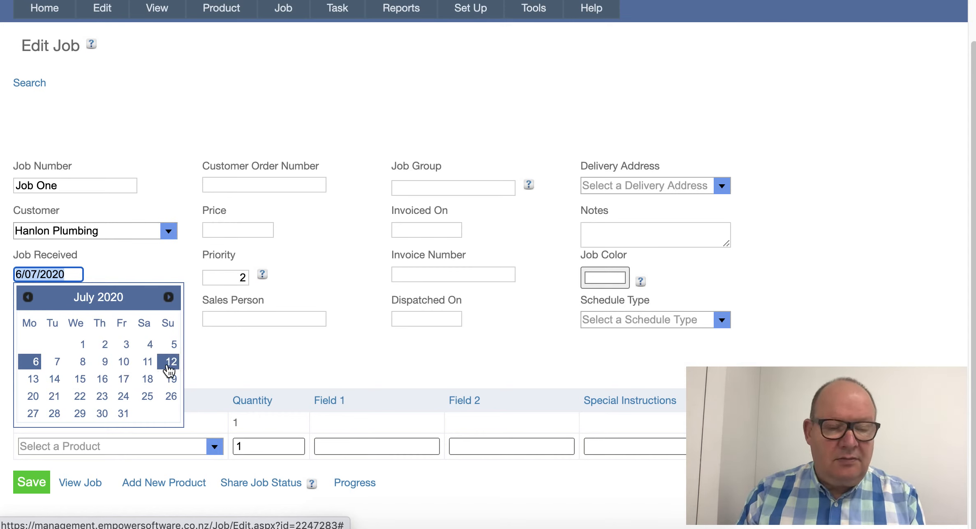
pyautogui.click(128, 136)
pyautogui.scroll(1, 129, 132)
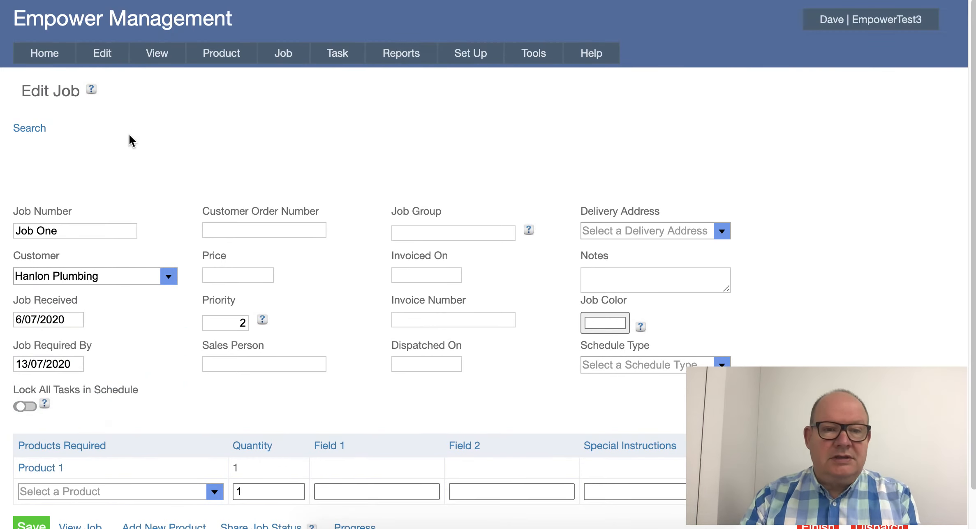
# Update the overall job schedule and view its calendar for July 2020
pyautogui.moveTo(150, 64)
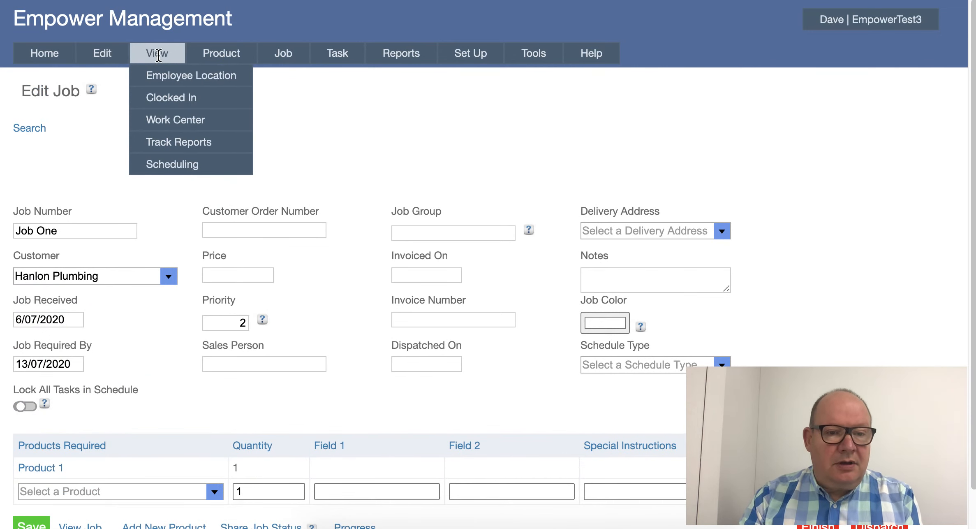
pyautogui.moveTo(194, 164)
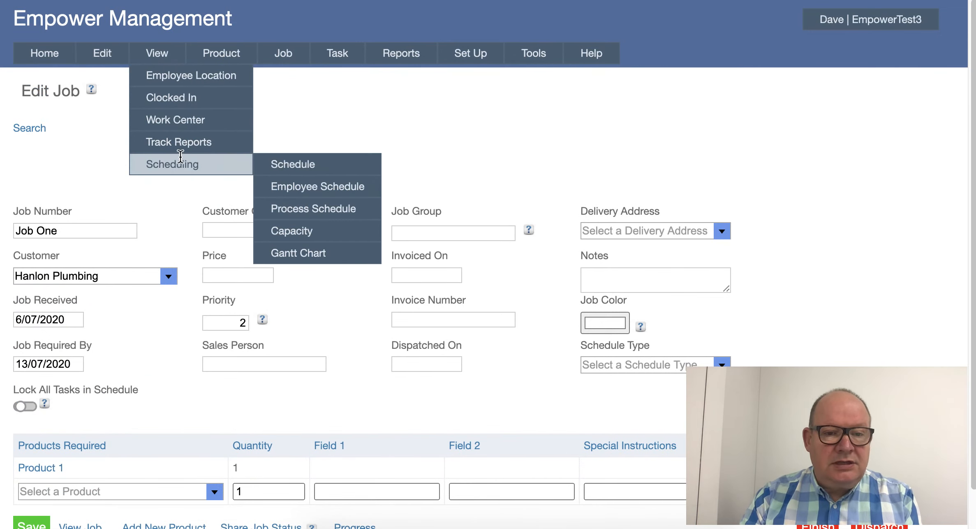
pyautogui.click(293, 166)
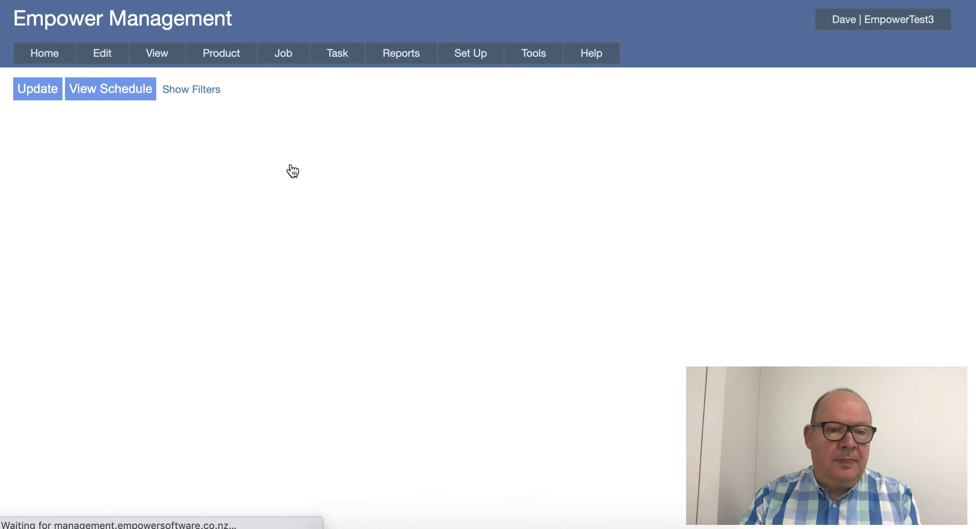
pyautogui.click(40, 89)
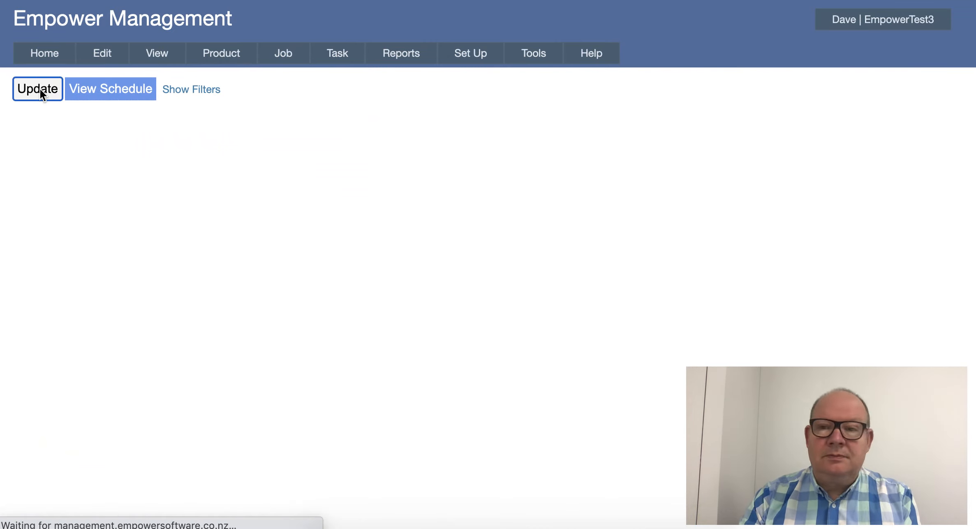
pyautogui.click(111, 88)
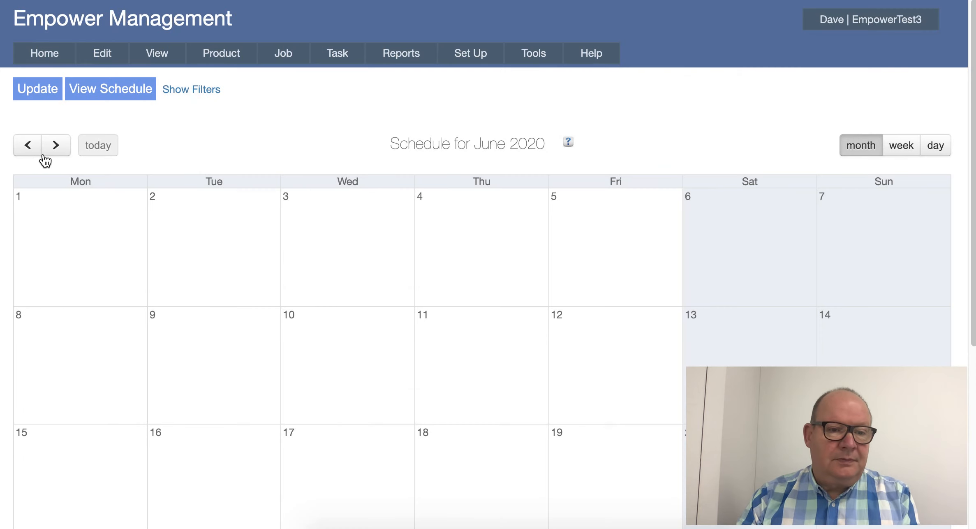
pyautogui.click(55, 147)
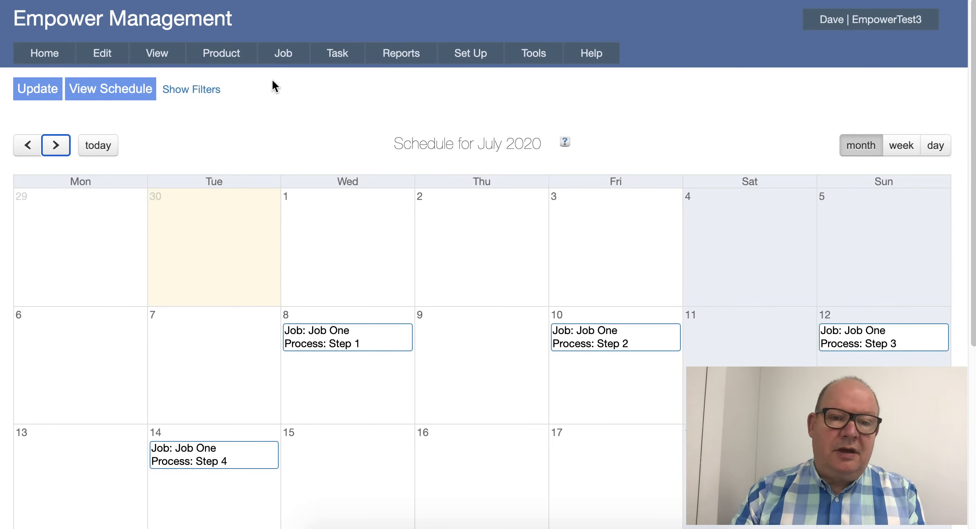
# Open Job One for editing, set its job received date to 7/07/2020 and save the job
pyautogui.click(279, 58)
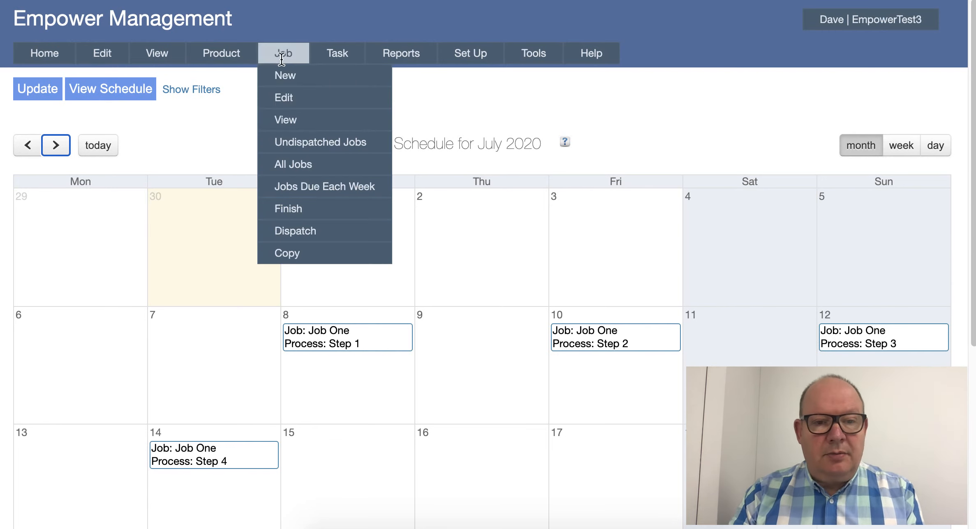
pyautogui.click(283, 99)
pyautogui.click(169, 157)
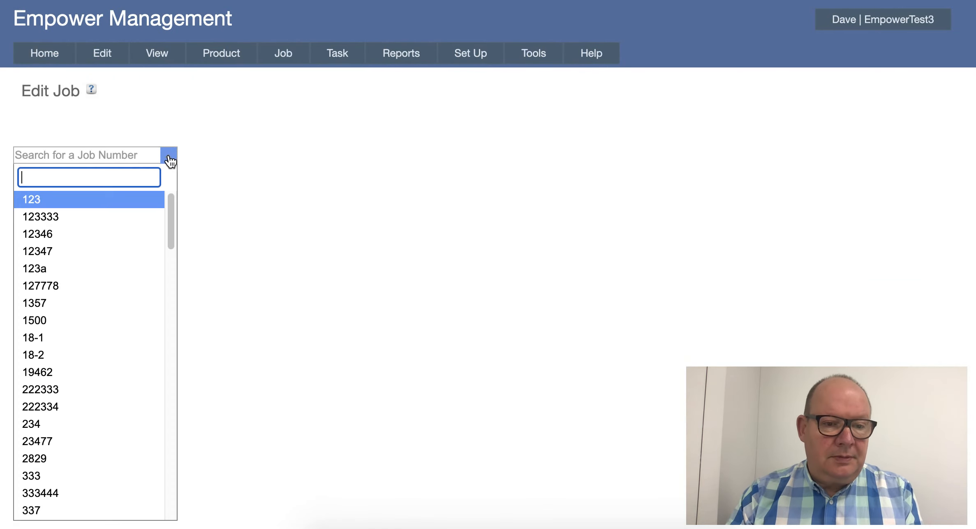
pyautogui.scroll(-15, 103, 268)
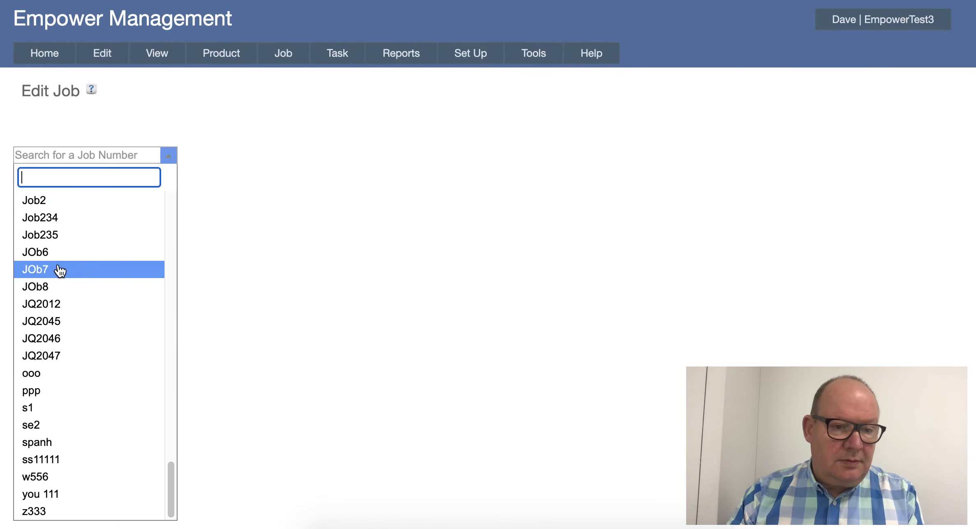
pyautogui.scroll(8, 66, 273)
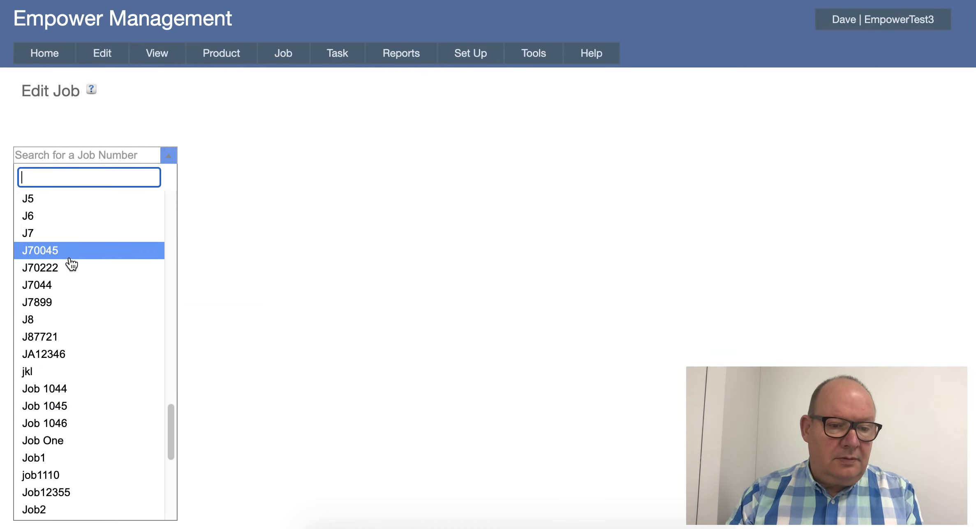
pyautogui.click(45, 441)
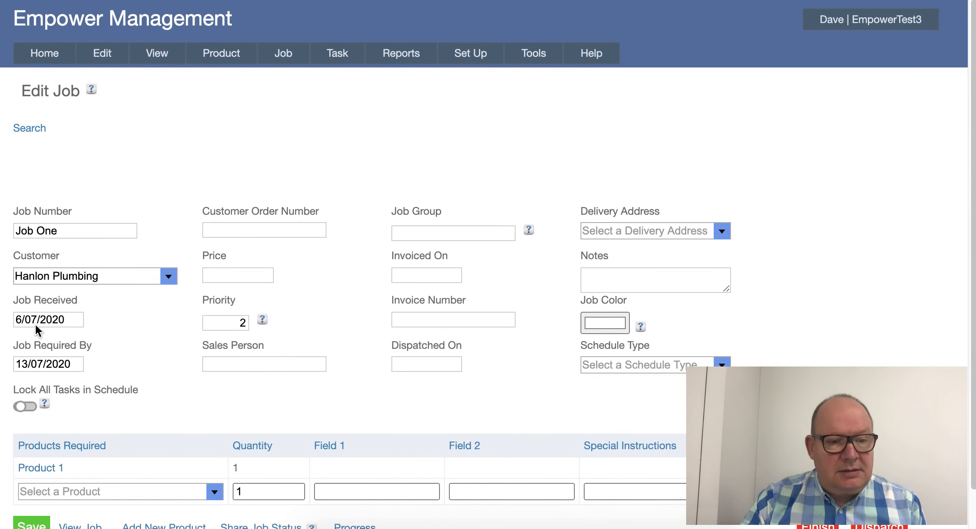
pyautogui.click(21, 317)
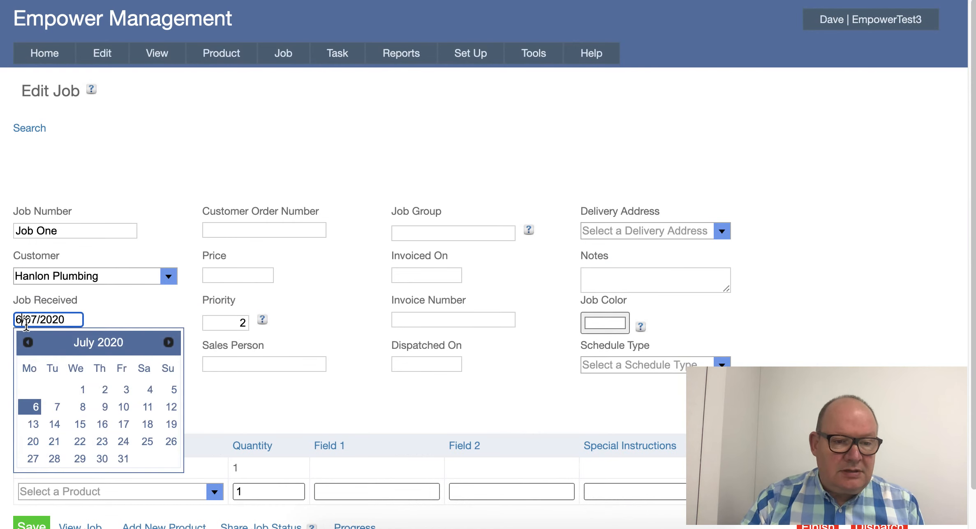
pyautogui.click(55, 406)
pyautogui.scroll(-2, 67, 427)
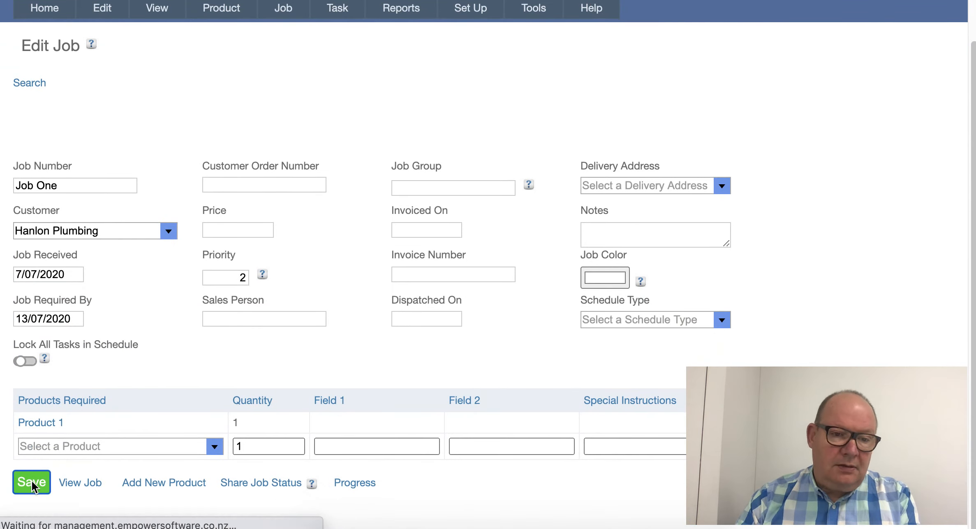
pyautogui.click(29, 482)
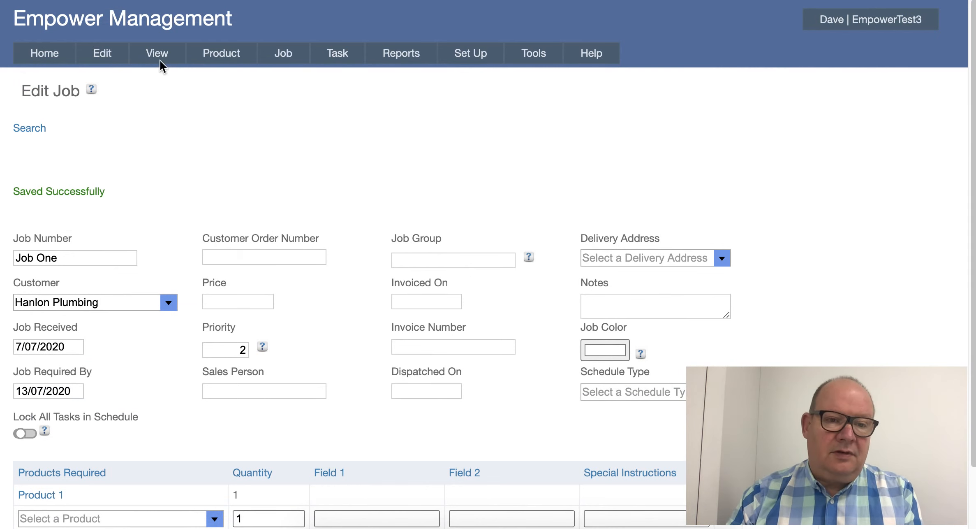
# Update the overall schedule with Job One's new received date and check its process dates in the July 2020 calendar
pyautogui.moveTo(157, 55)
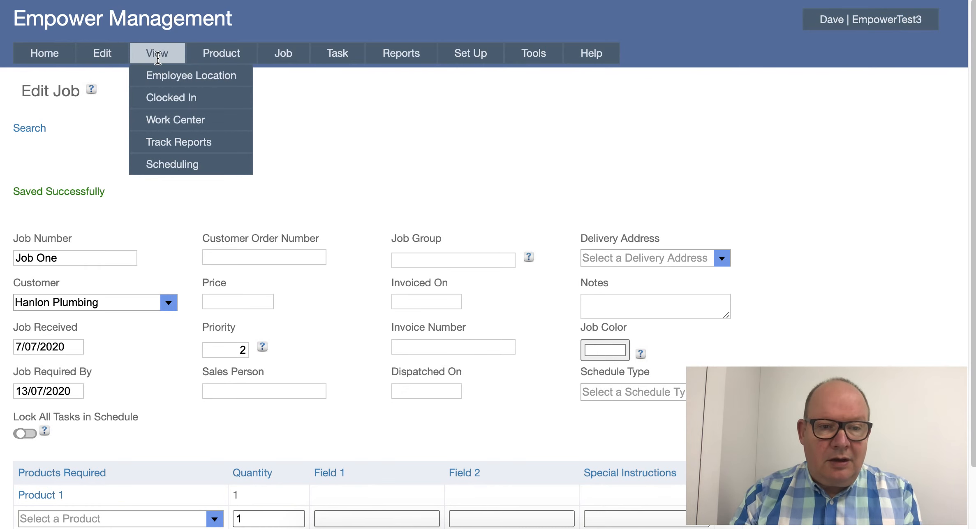
pyautogui.moveTo(164, 164)
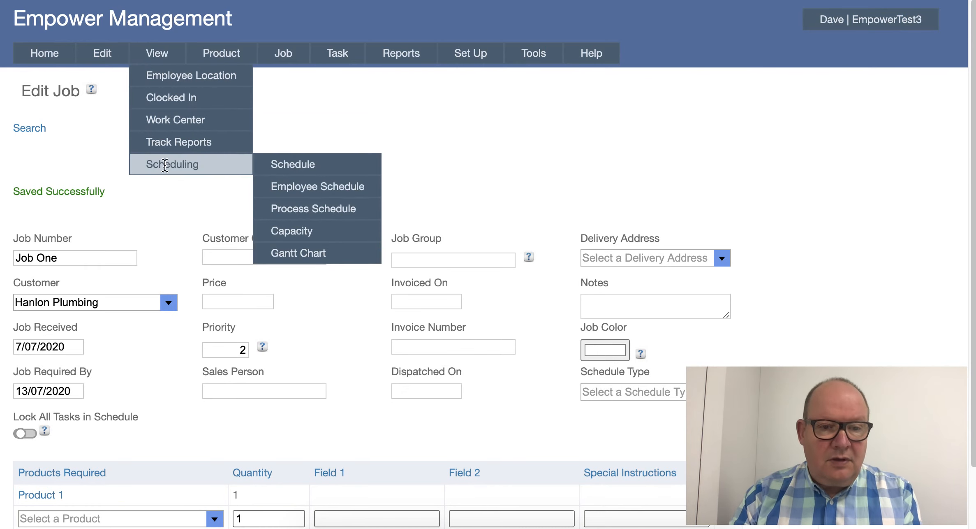
pyautogui.click(304, 167)
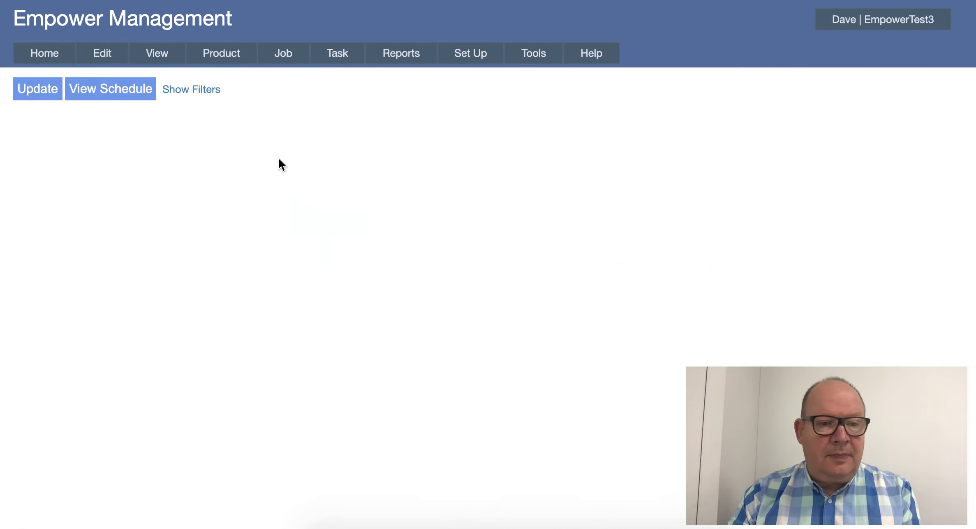
pyautogui.click(40, 92)
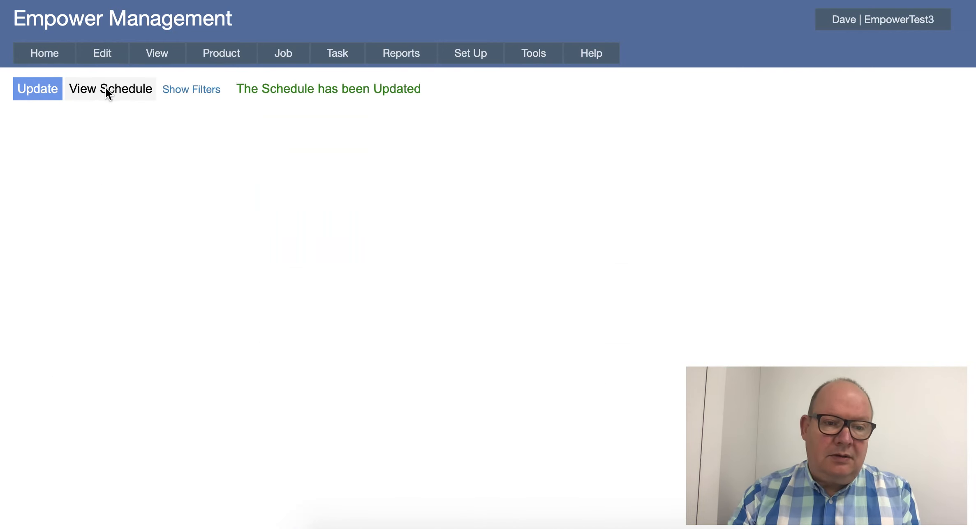
pyautogui.click(106, 89)
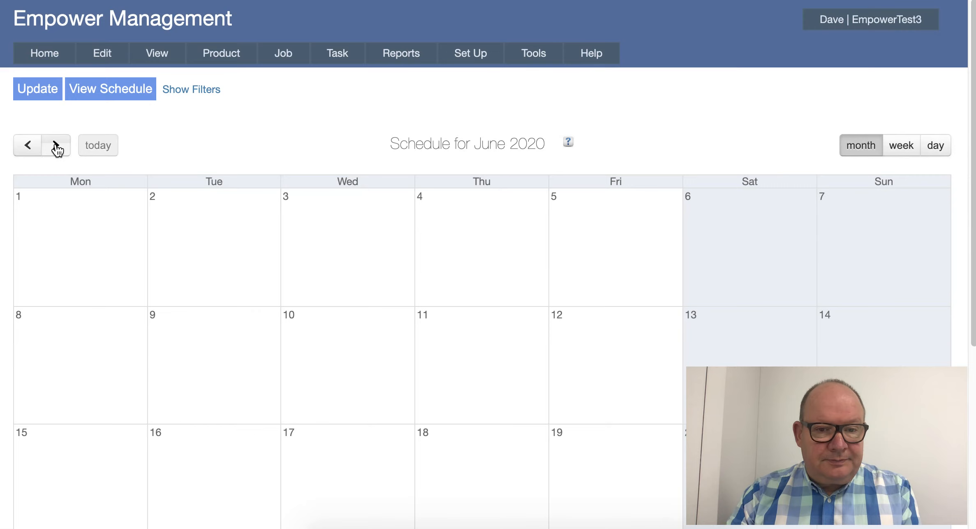
pyautogui.click(56, 146)
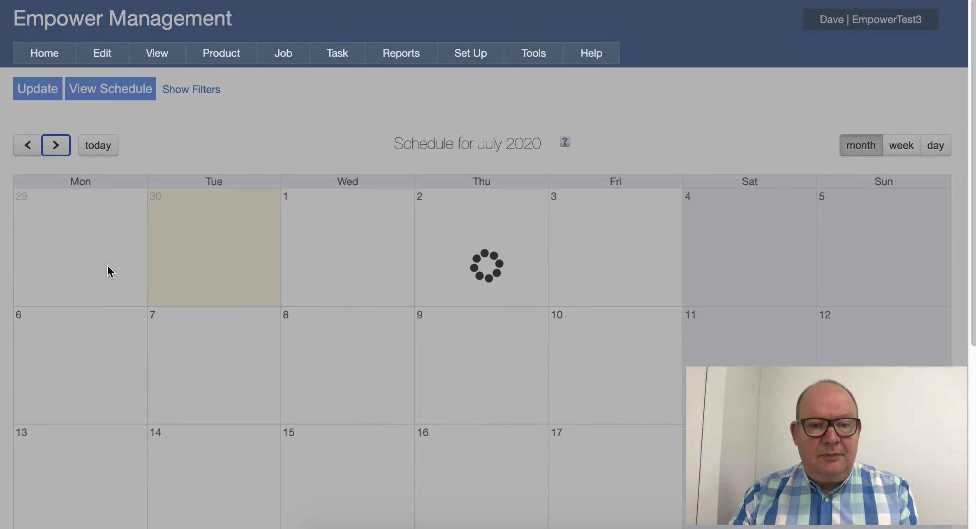
pyautogui.scroll(-1, 164, 302)
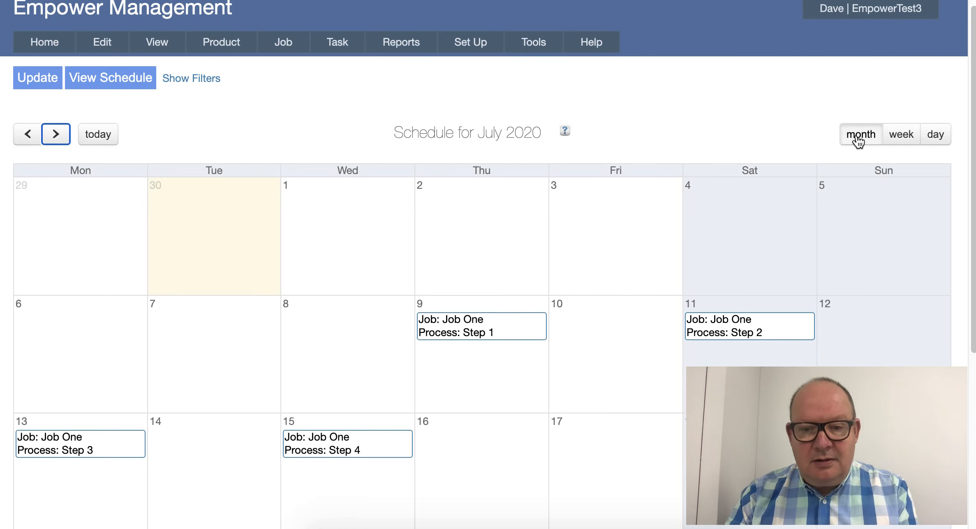
# Check Job One's processes in the weekly schedule for 6 to 12 July
pyautogui.click(902, 138)
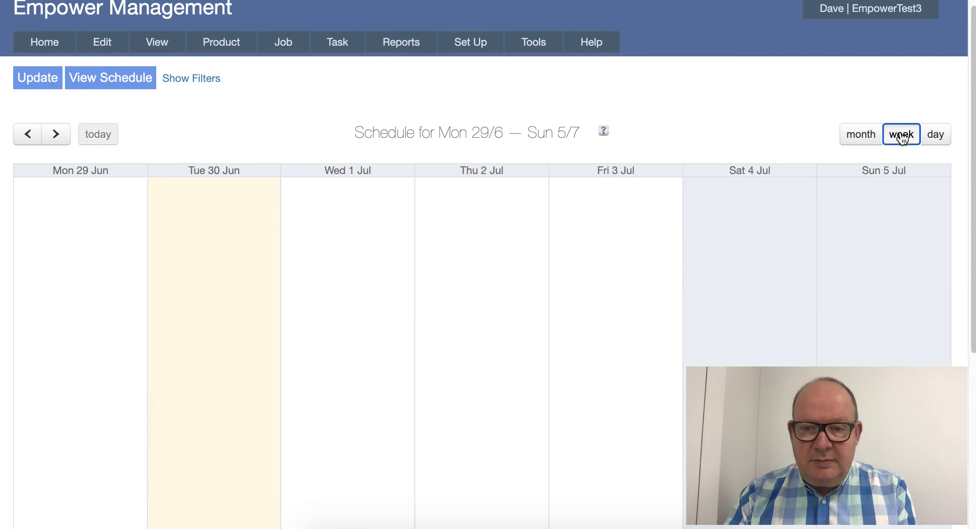
pyautogui.click(56, 133)
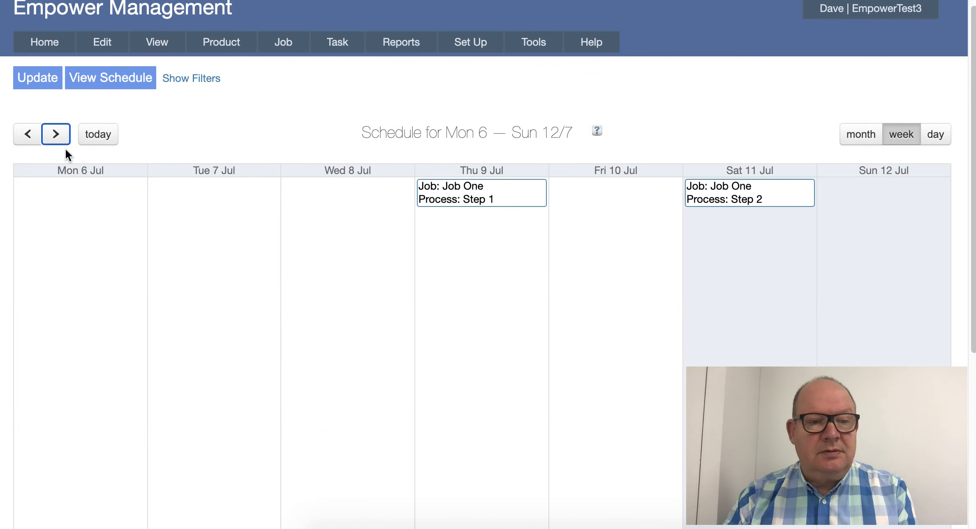
pyautogui.click(27, 135)
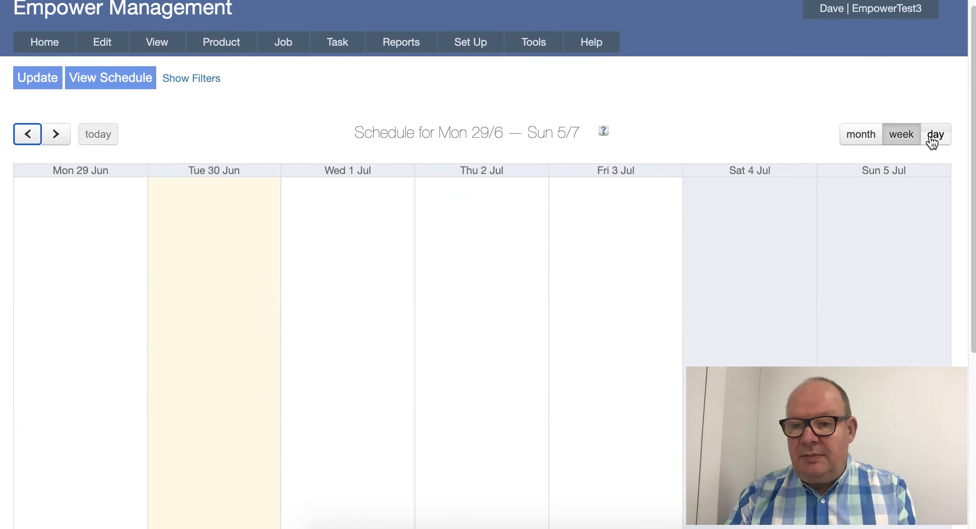
# In the July 2020 month schedule, move Job One's Step 1 to 8 July, Step 3 to 14 July and Step 2 to 13 July
pyautogui.click(860, 134)
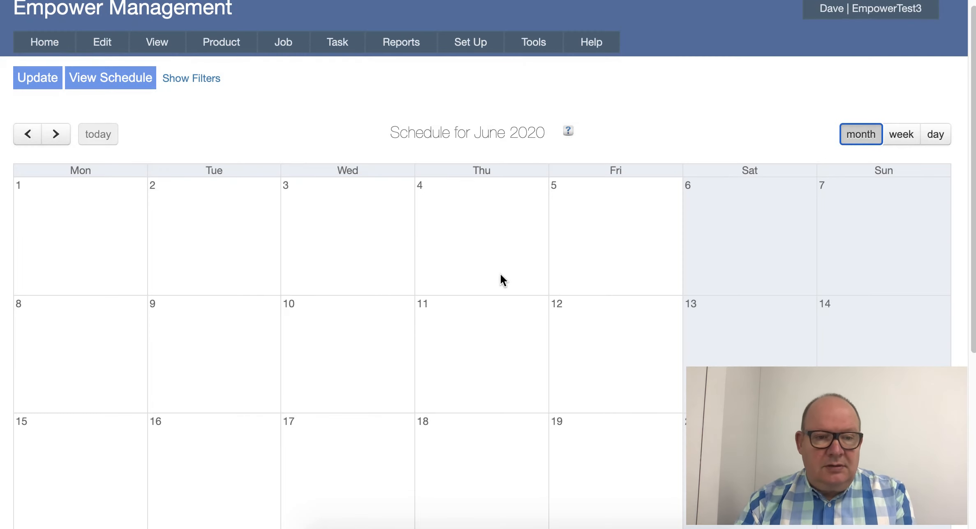
pyautogui.click(55, 134)
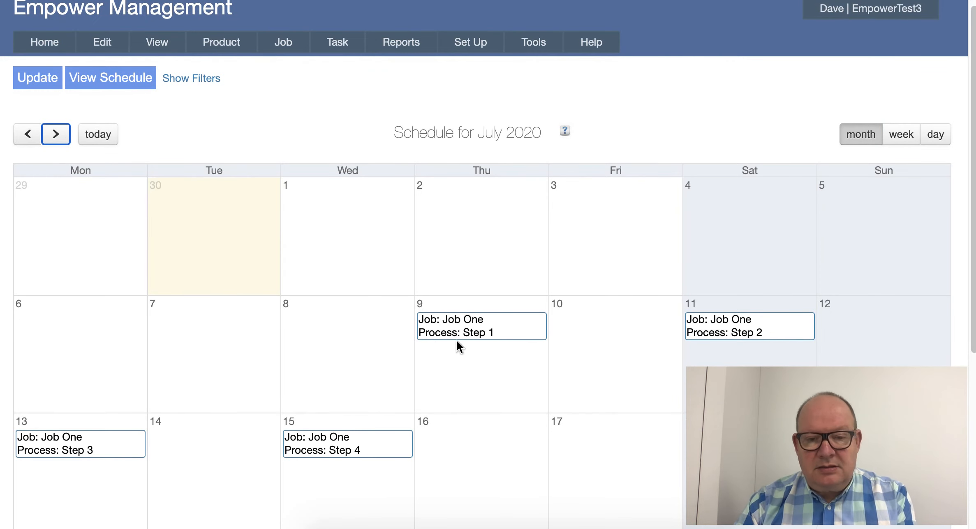
pyautogui.moveTo(477, 324); pyautogui.dragTo(342, 320)
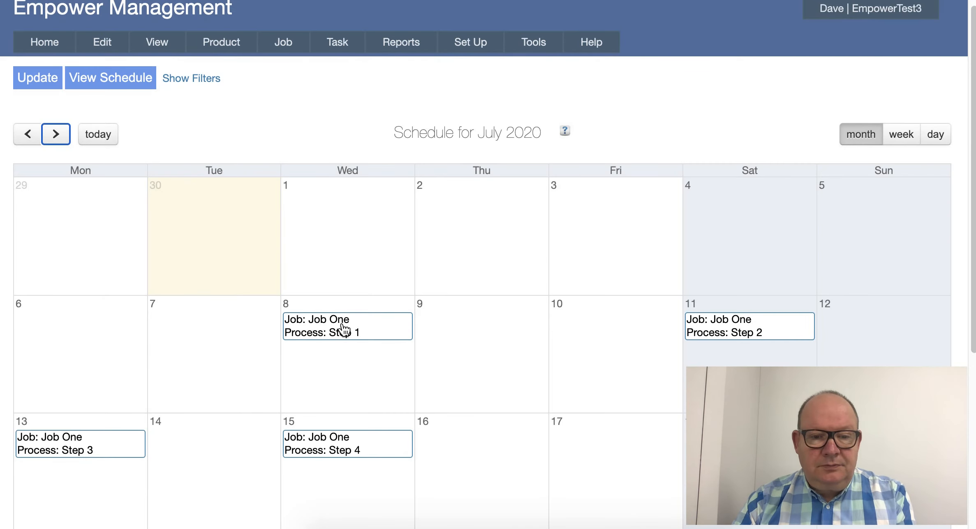
pyautogui.moveTo(72, 445); pyautogui.dragTo(205, 451)
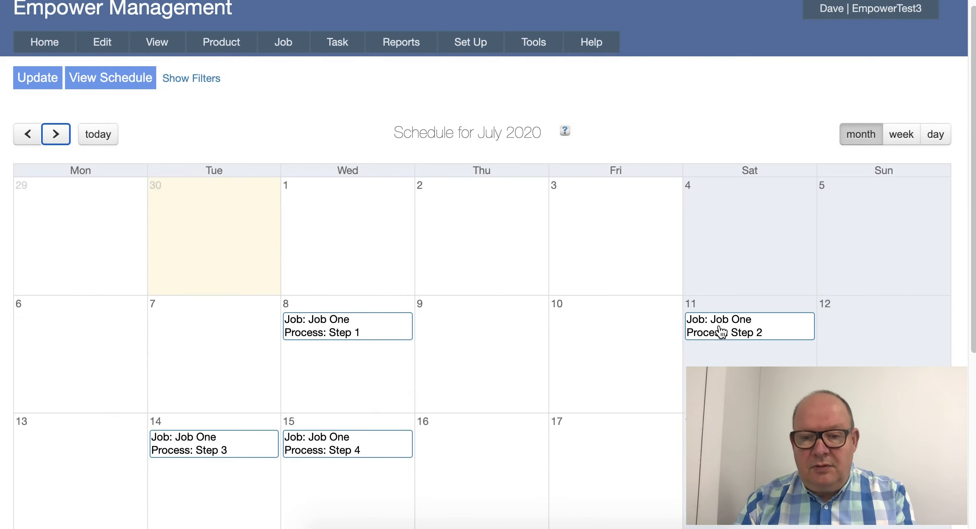
pyautogui.moveTo(719, 330); pyautogui.dragTo(71, 440)
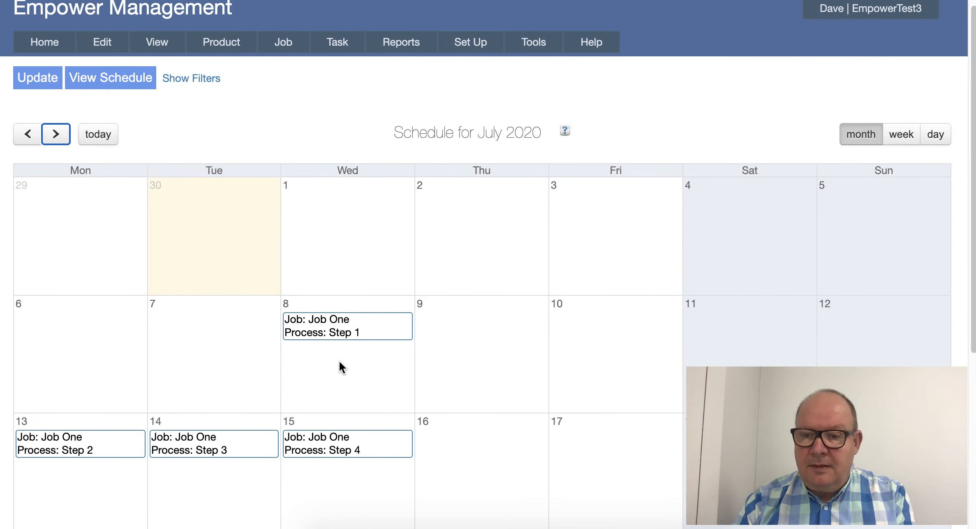
# In the weekly schedule for 13 to 19 July, move Job One's Step 3 to Monday 13 July and back to Tuesday 14 July
pyautogui.click(899, 137)
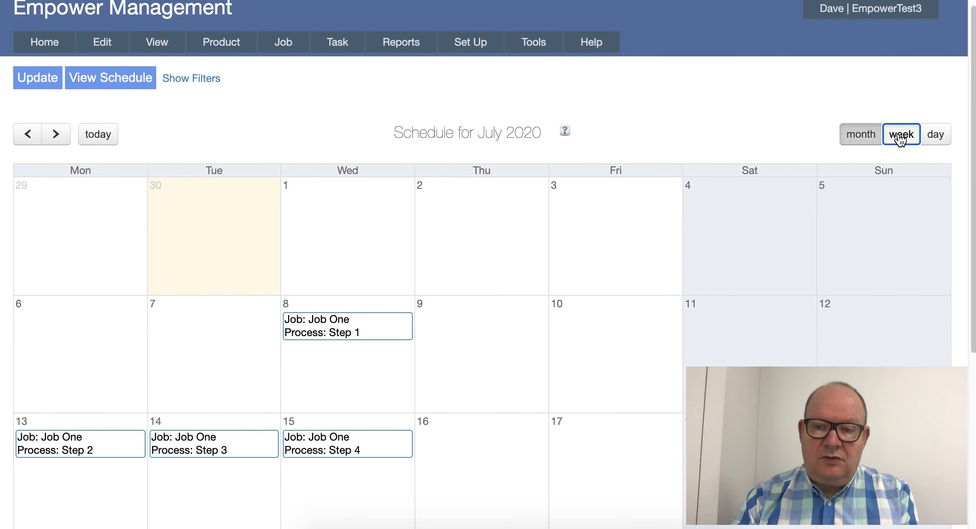
pyautogui.click(58, 137)
pyautogui.click(58, 137)
pyautogui.moveTo(215, 197); pyautogui.dragTo(77, 229)
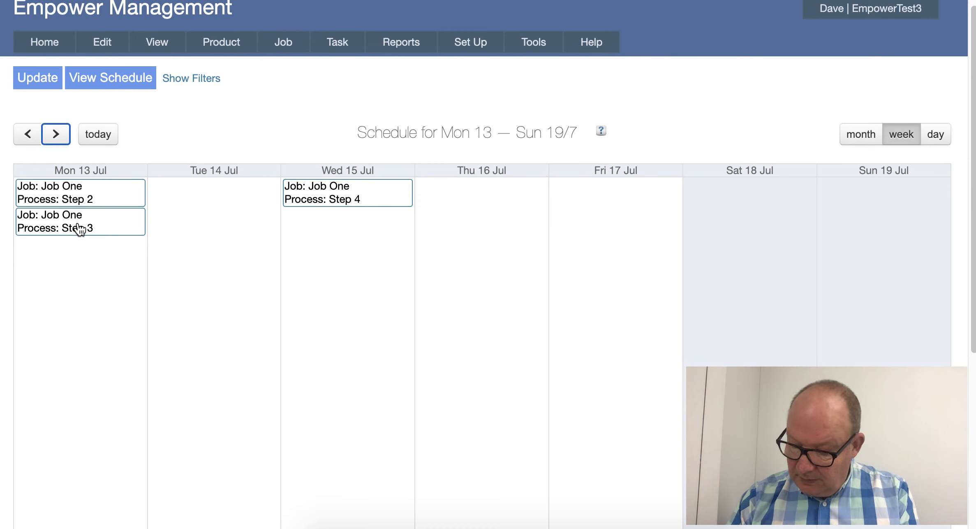
pyautogui.moveTo(72, 227); pyautogui.dragTo(214, 199)
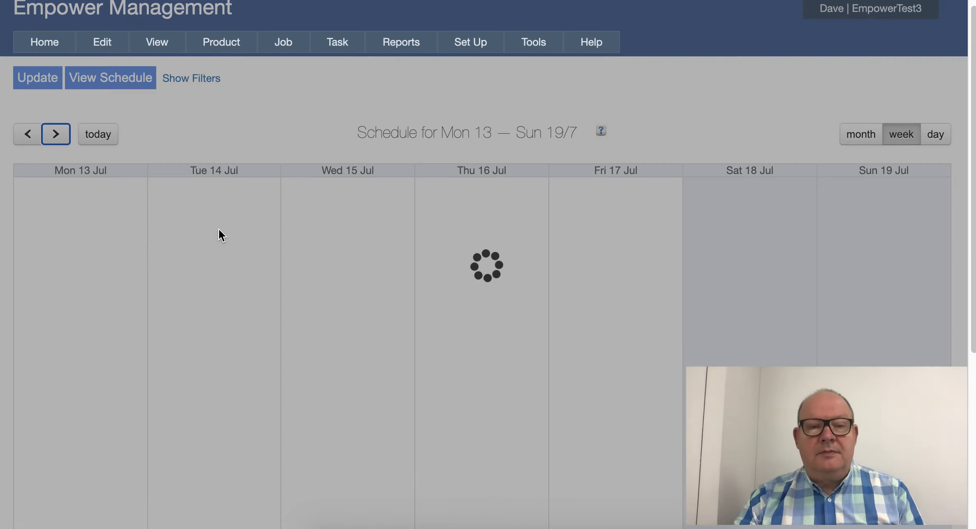